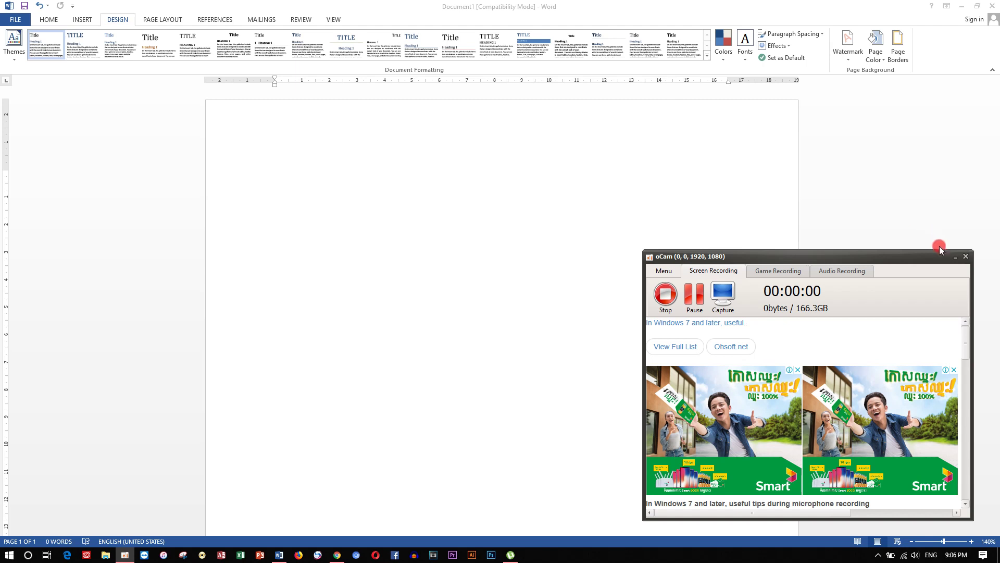
Step: Reload the YouTube 'learning technology channel' search results in Chrome and open the top result
{"action": "left_click", "coordinate": [954, 258]}
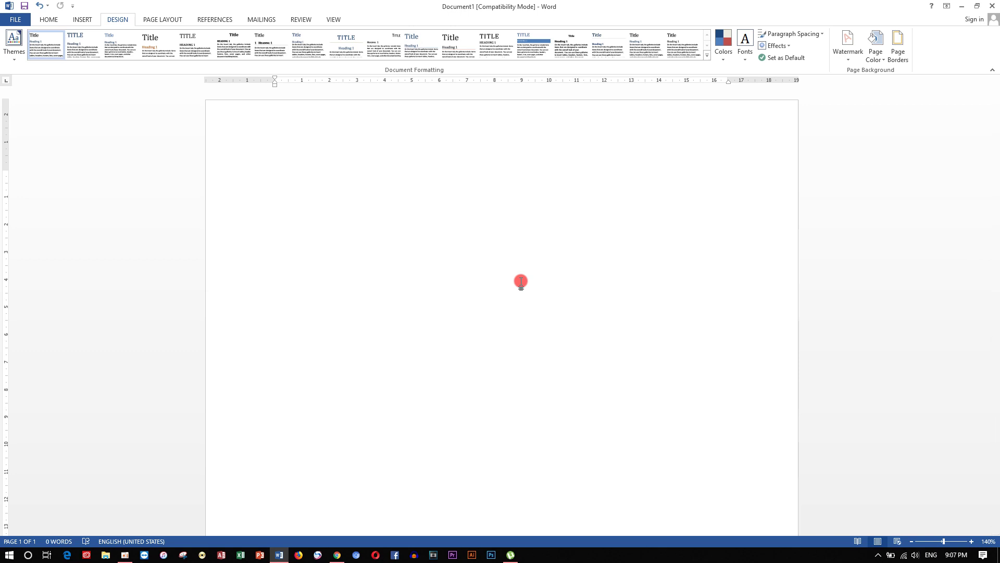
{"action": "left_click", "coordinate": [126, 22]}
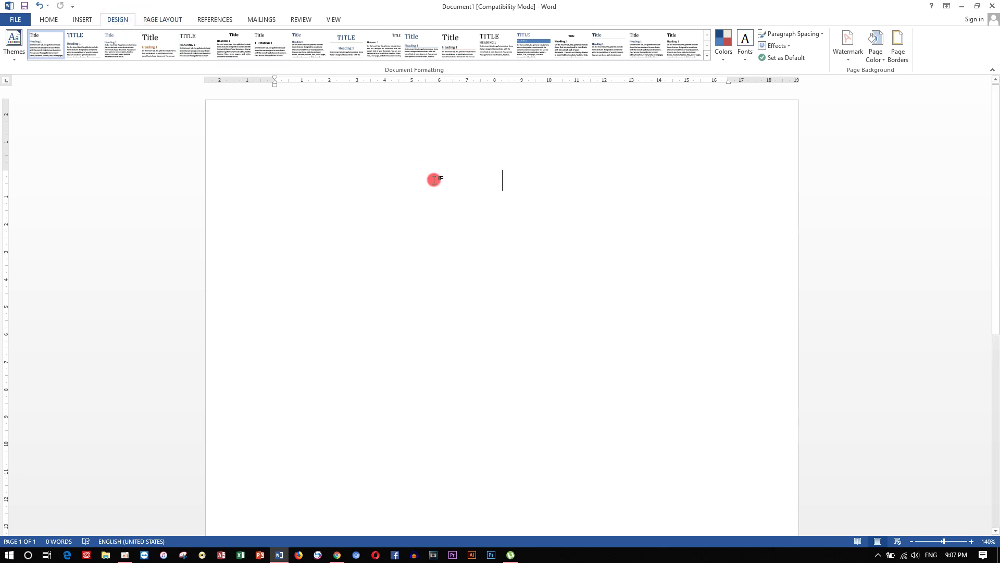
{"action": "left_click", "coordinate": [336, 555]}
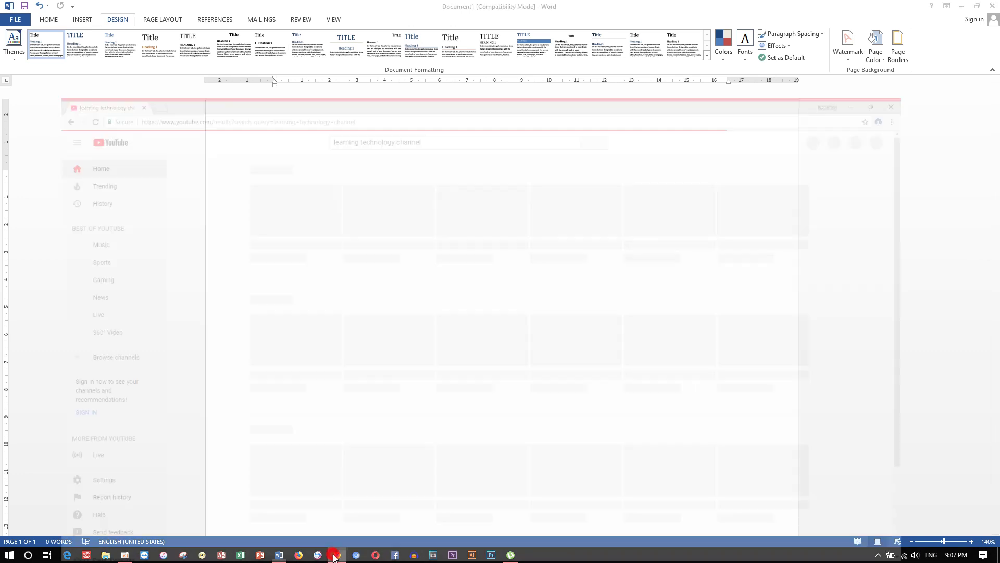
{"action": "left_click", "coordinate": [41, 25]}
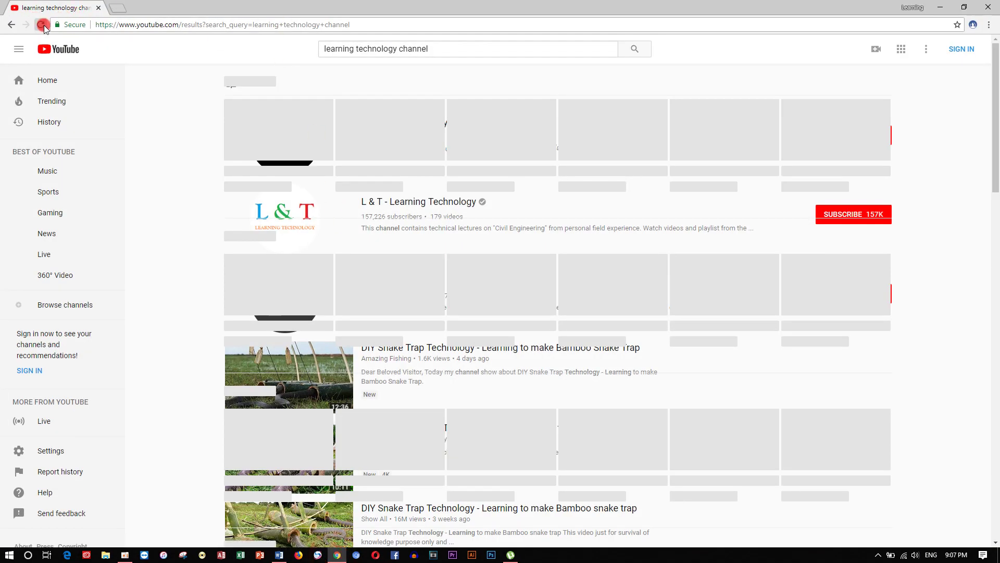
{"action": "left_click", "coordinate": [234, 119]}
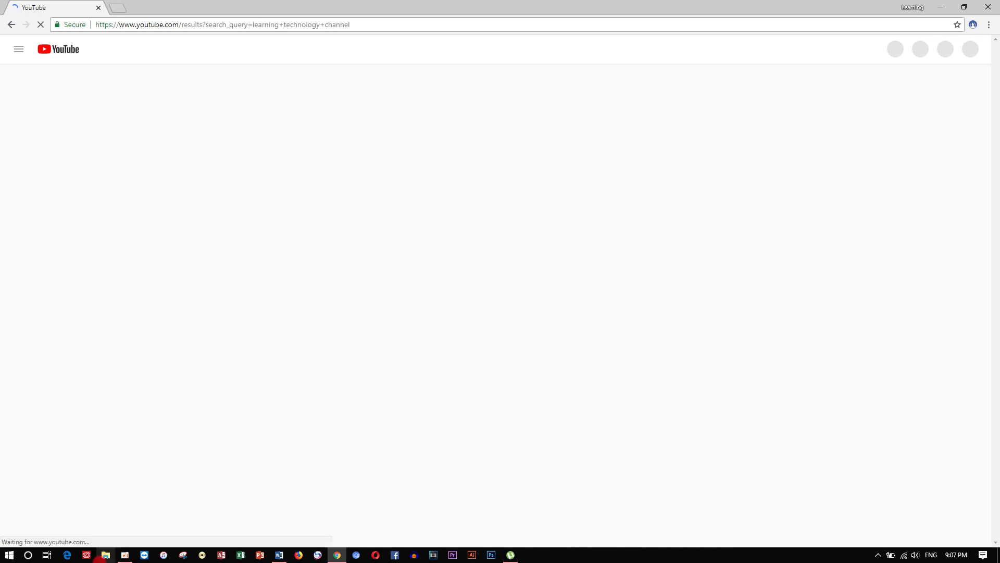
{"action": "left_click", "coordinate": [104, 555]}
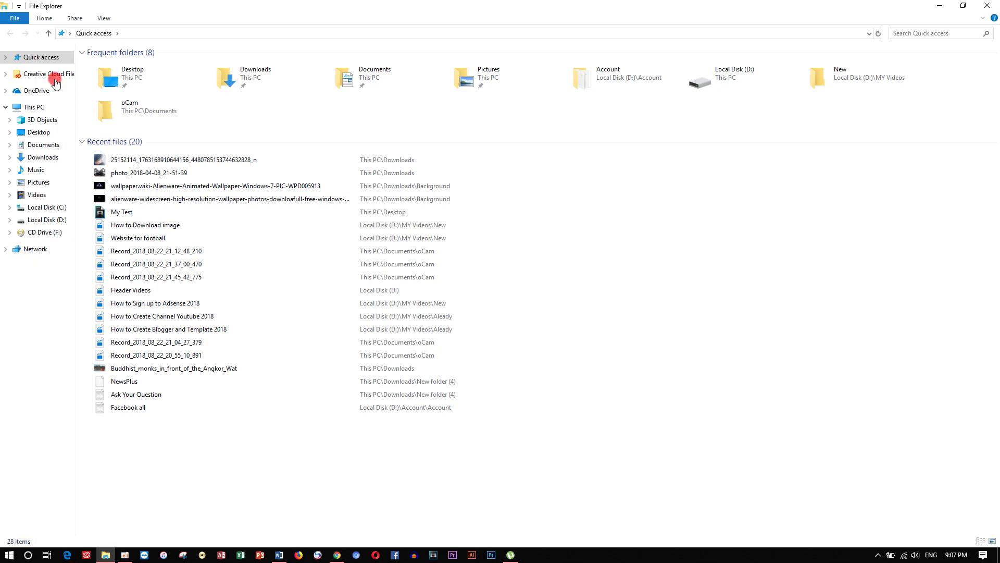
Step: Copy the Khmer HD video file's name from Downloads, then return to the Word document
{"action": "left_click", "coordinate": [43, 158]}
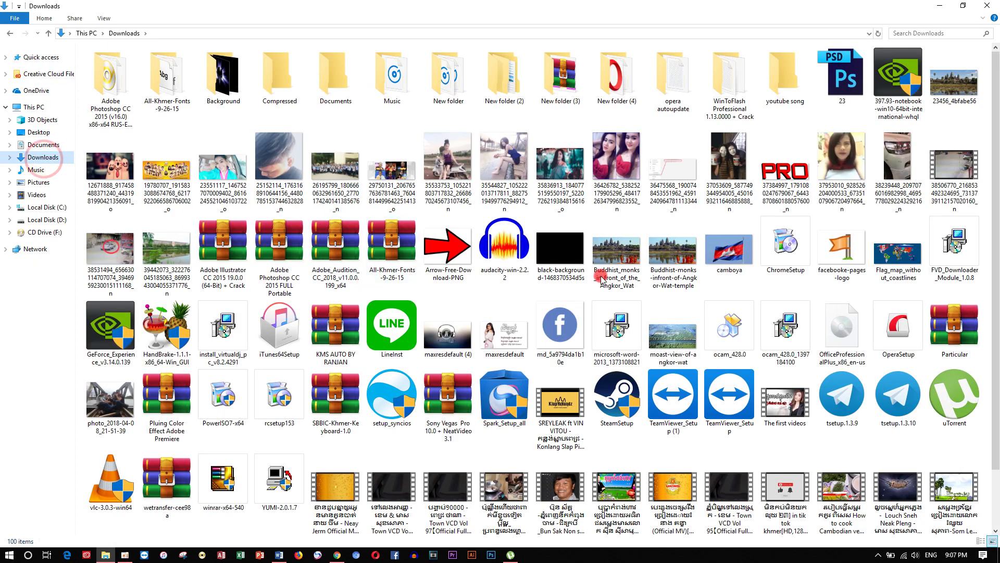
{"action": "scroll", "coordinate": [995, 274], "scroll_direction": "down", "scroll_amount": 1}
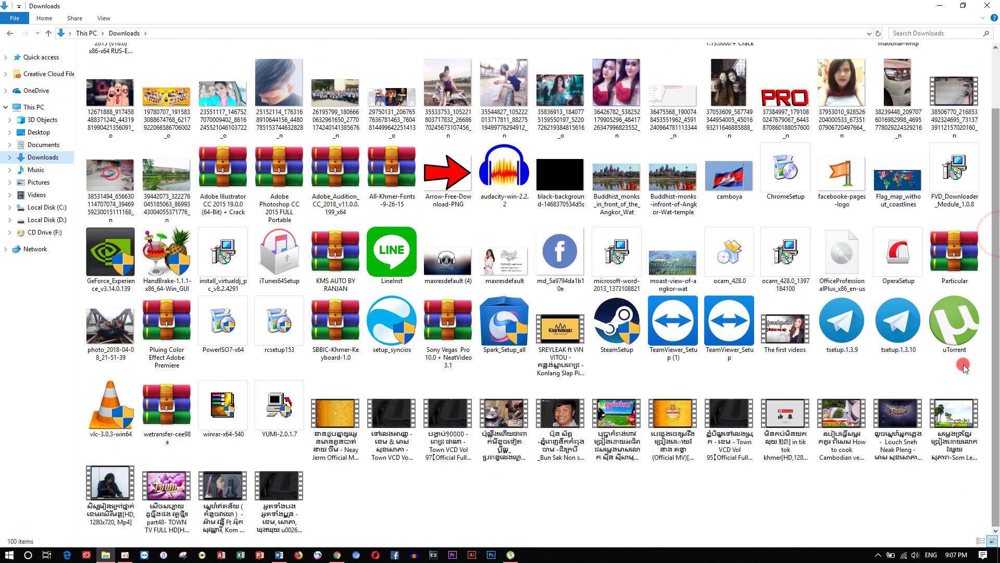
{"action": "left_click", "coordinate": [603, 434]}
{"action": "right_click", "coordinate": [603, 434]}
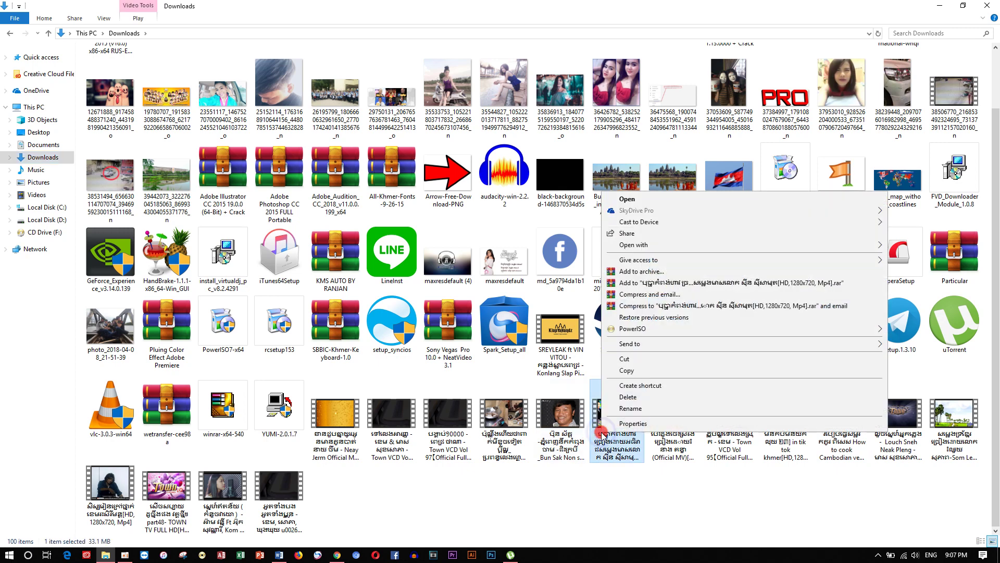
{"action": "left_click", "coordinate": [667, 408]}
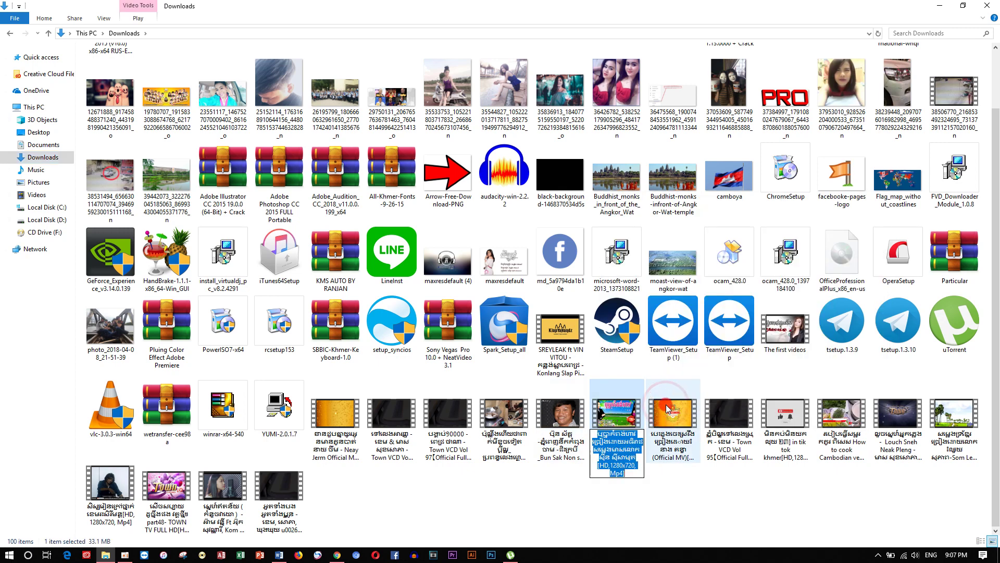
{"action": "left_click", "coordinate": [281, 555]}
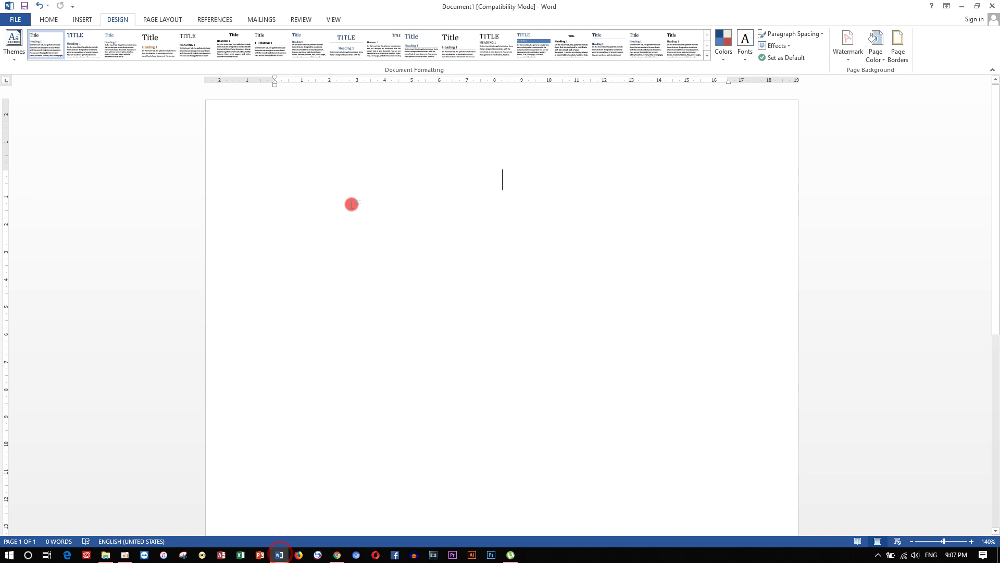
Step: Paste the copied video title onto the blank page as plain text
{"action": "left_click", "coordinate": [432, 139]}
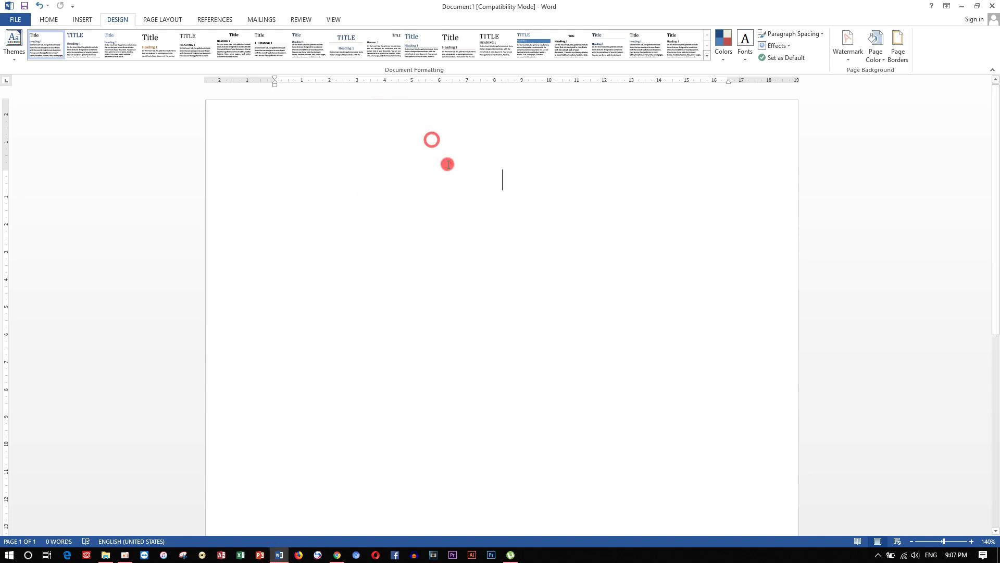
{"action": "right_click", "coordinate": [512, 189]}
{"action": "left_click", "coordinate": [532, 230]}
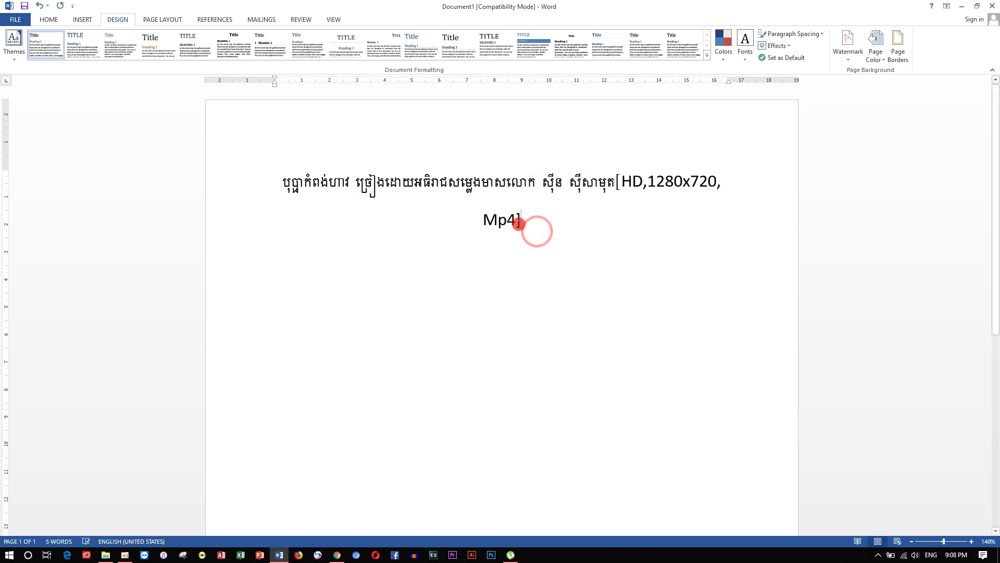
Step: Resize the pasted Khmer title's font so it fits on one line
{"action": "left_click_drag", "start_coordinate": [529, 226], "coordinate": [267, 189]}
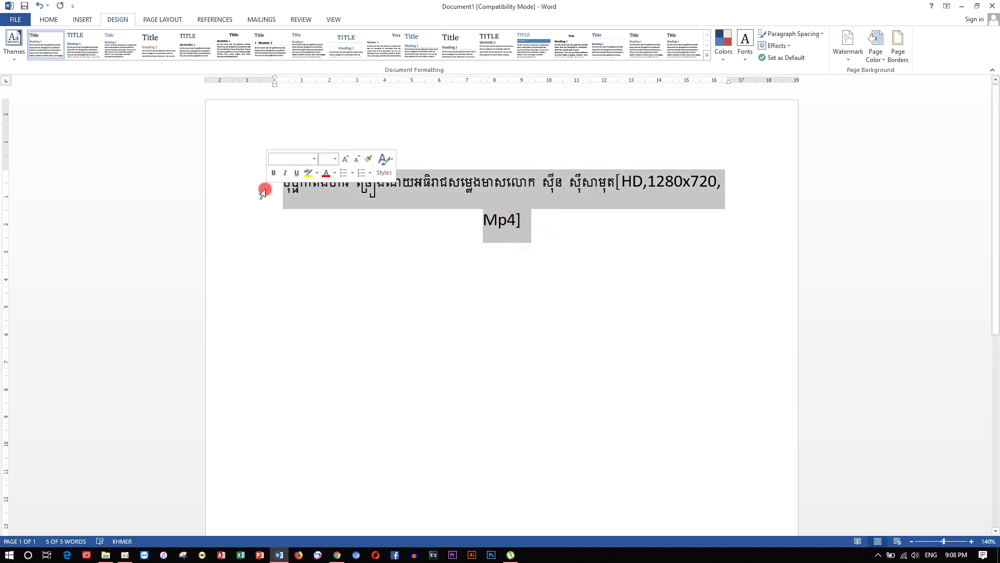
{"action": "left_click", "coordinate": [52, 19]}
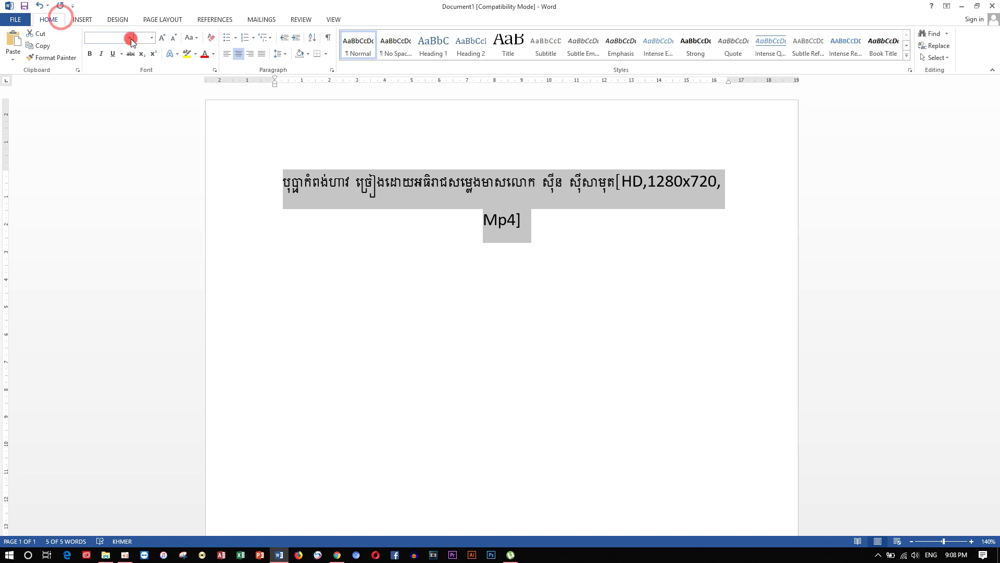
{"action": "left_click", "coordinate": [161, 39]}
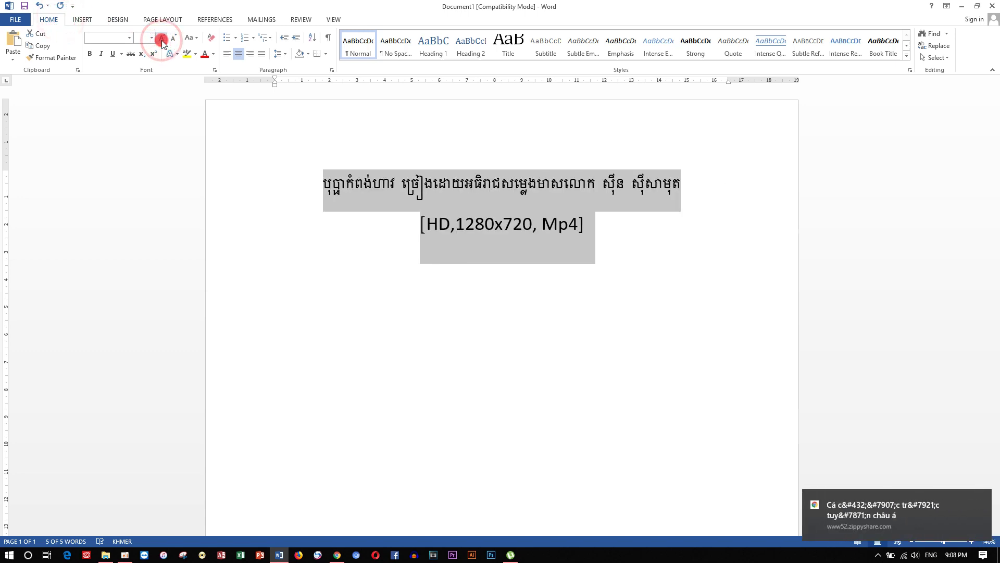
{"action": "left_click", "coordinate": [175, 40]}
{"action": "left_click", "coordinate": [175, 40]}
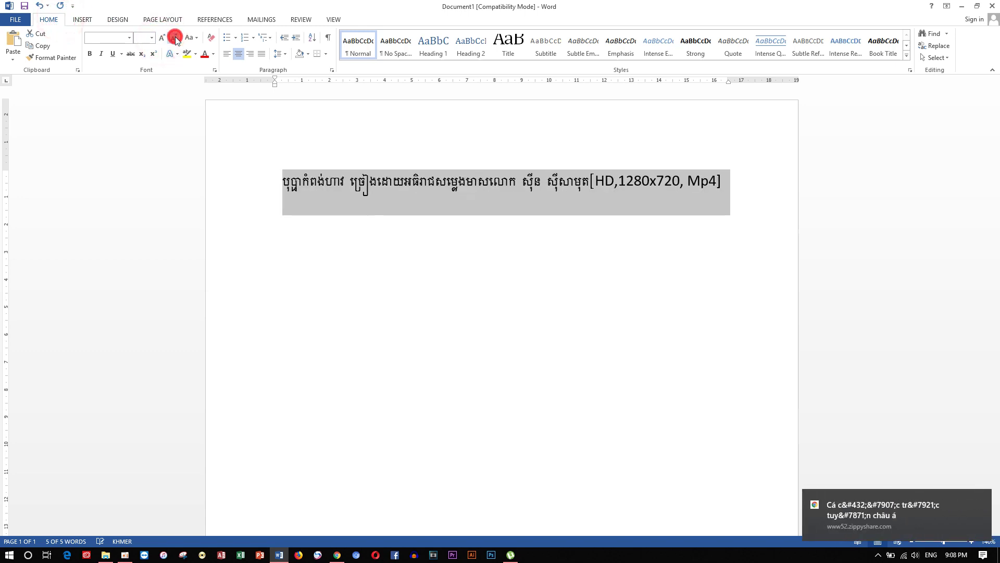
Step: Delete the '[HD,1280x720, Mp4]' tag from the end of the title
{"action": "left_click", "coordinate": [679, 205]}
{"action": "left_click_drag", "start_coordinate": [721, 180], "coordinate": [598, 172]}
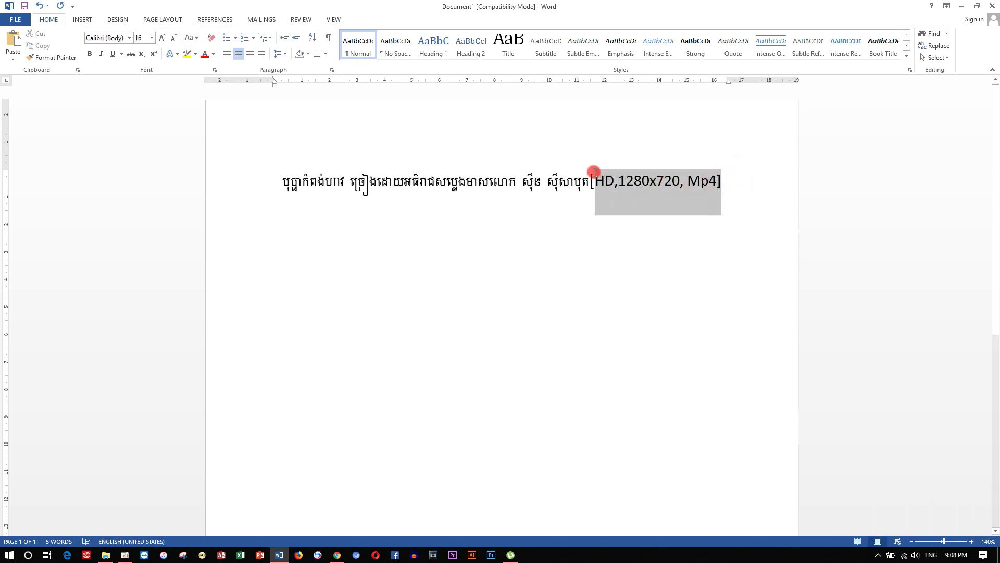
{"action": "key", "text": "Delete"}
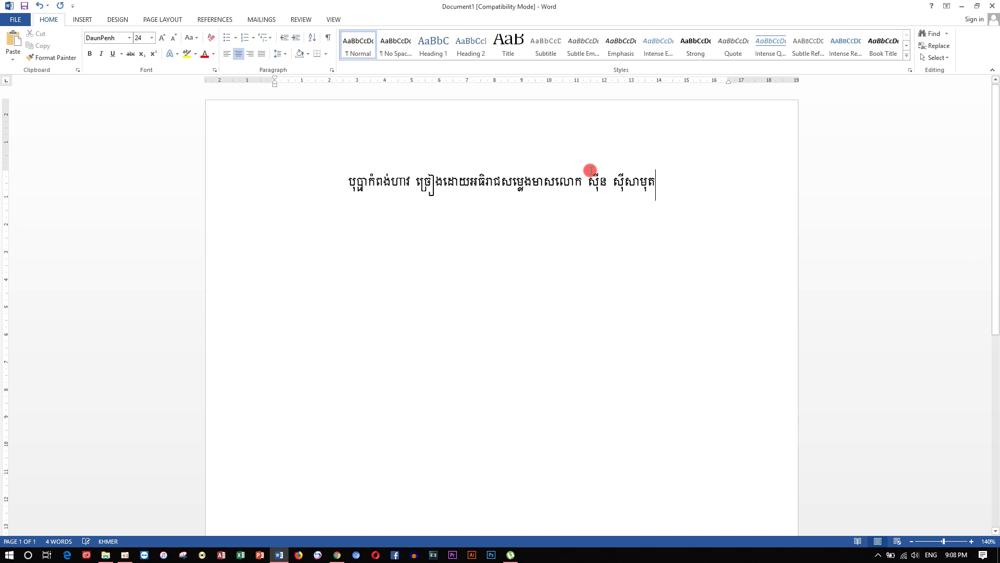
Step: Copy the Khmer title line and paste a second copy after it
{"action": "left_click_drag", "start_coordinate": [656, 189], "coordinate": [354, 186]}
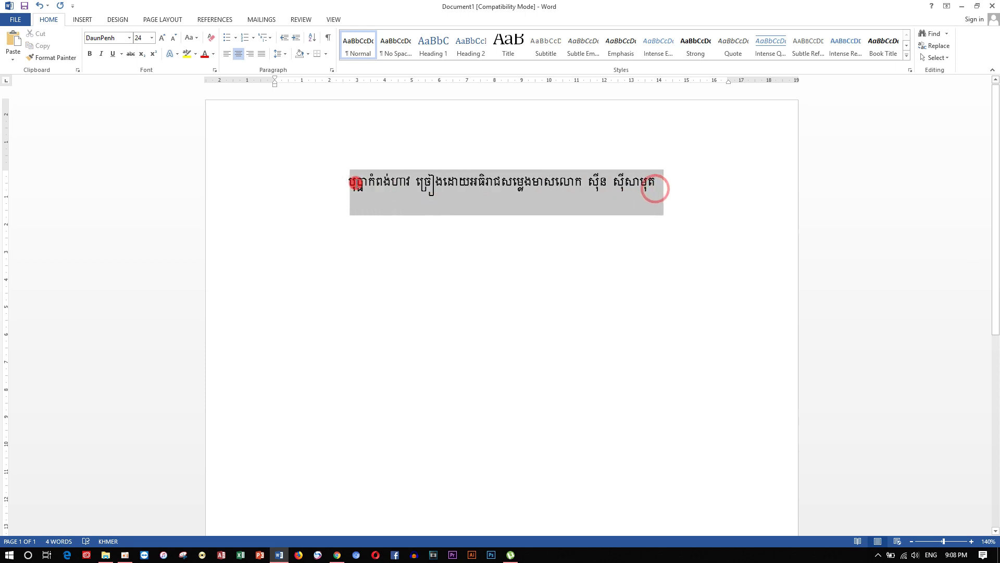
{"action": "left_click", "coordinate": [655, 187]}
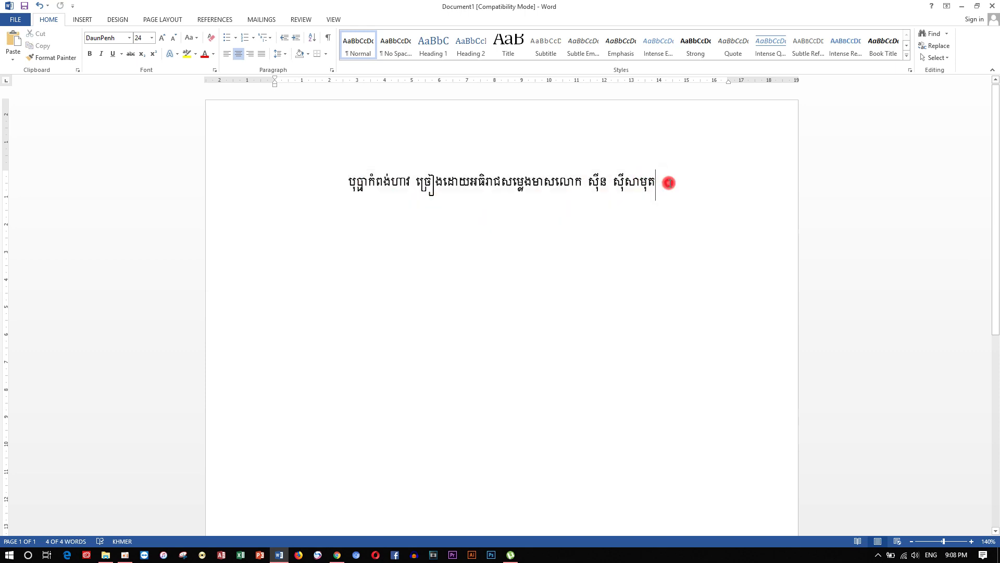
{"action": "key", "text": "Return"}
{"action": "key", "text": "BackSpace"}
{"action": "key", "text": "BackSpace"}
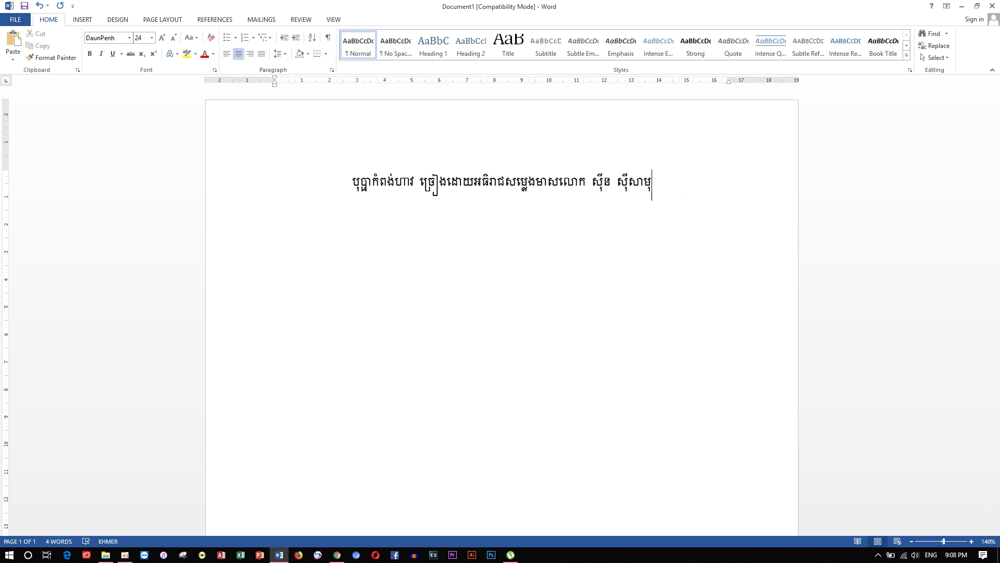
{"action": "type", "text": "បុប្ផាកំពង់ហាវ ច្រៀងដោយអធិរាជសម្លេងមាសលោក ស៊ីន ស៊ីសាមុត"}
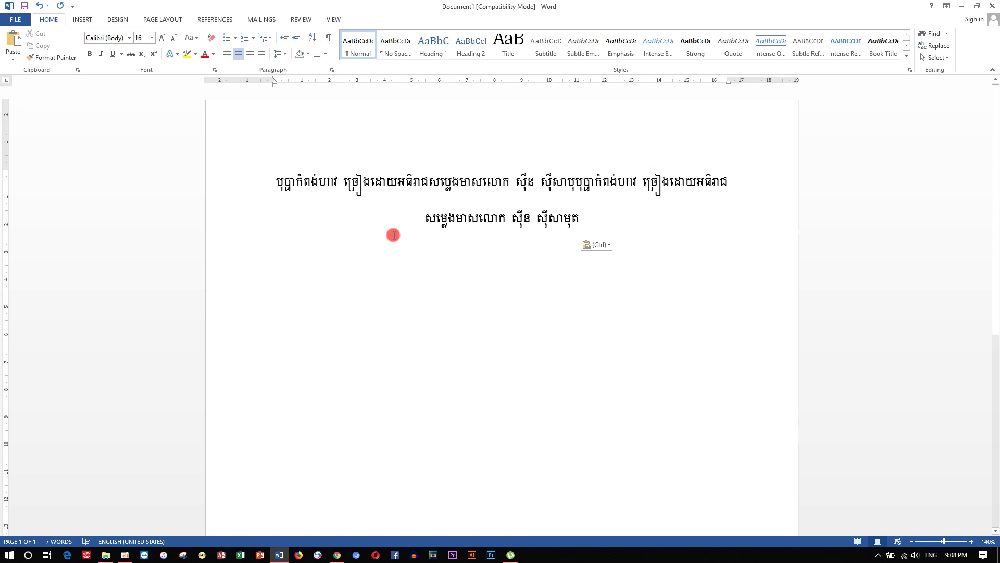
Step: Copy both Khmer lines and paste a duplicate below, removing the accidental page break
{"action": "left_click", "coordinate": [272, 184]}
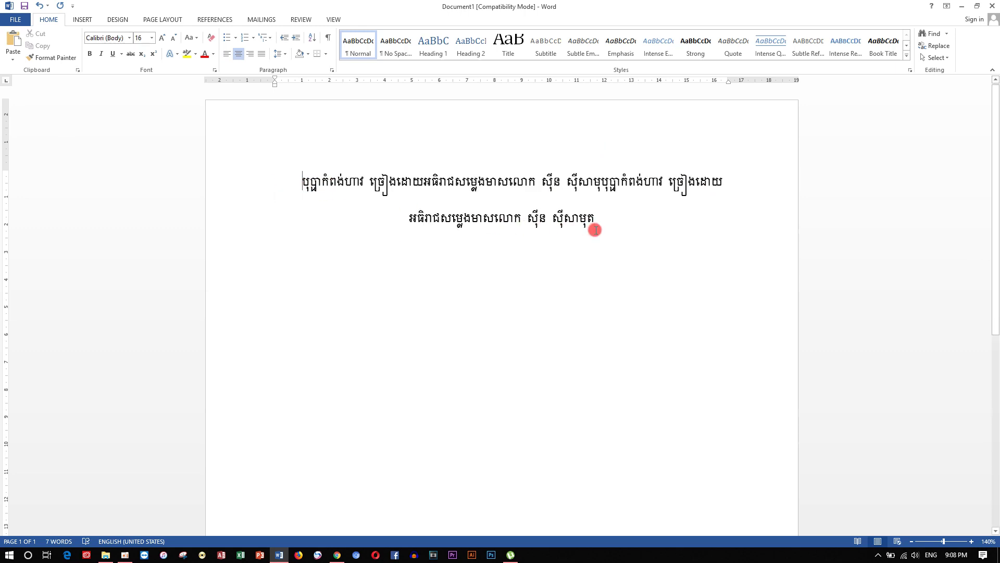
{"action": "left_click_drag", "start_coordinate": [603, 224], "coordinate": [307, 188]}
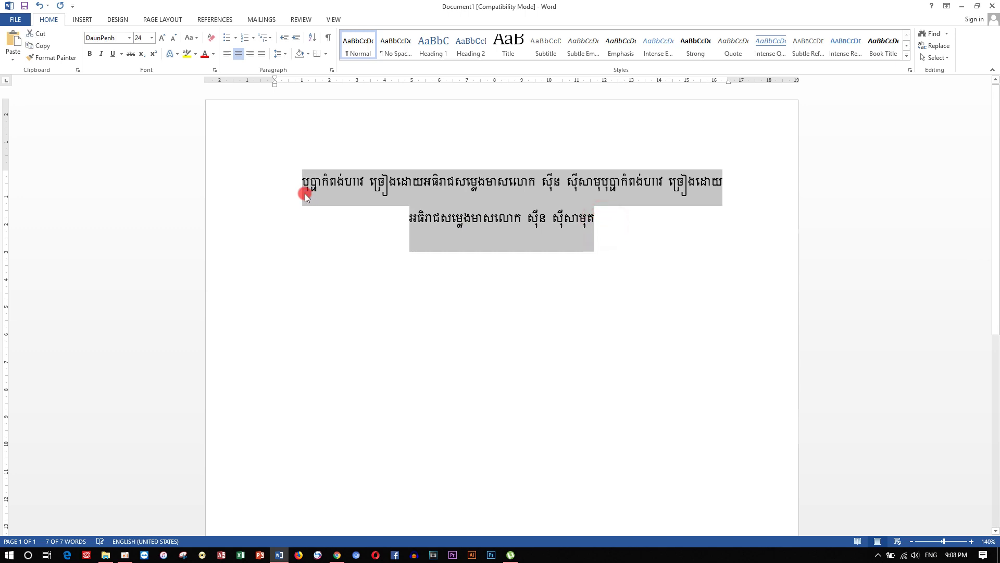
{"action": "left_click", "coordinate": [609, 218]}
{"action": "key", "text": "Down"}
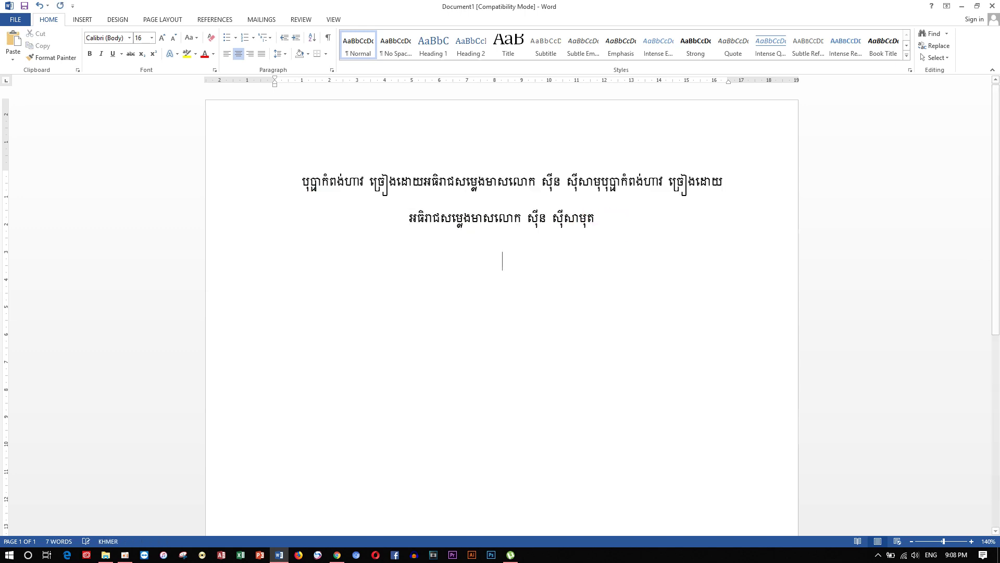
{"action": "key", "text": "ctrl+v"}
{"action": "key", "text": "ctrl+Return"}
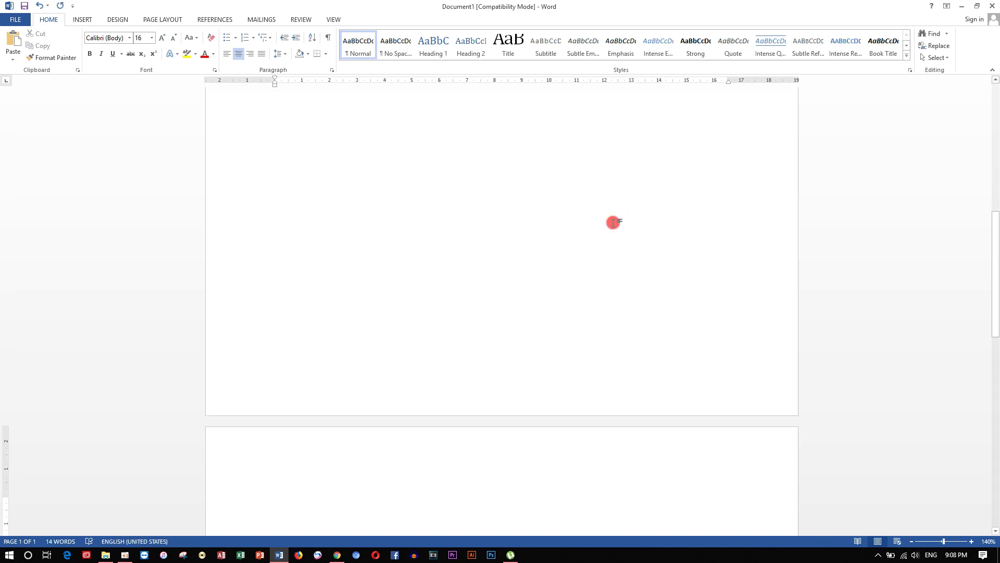
{"action": "key", "text": "BackSpace"}
{"action": "key", "text": "BackSpace"}
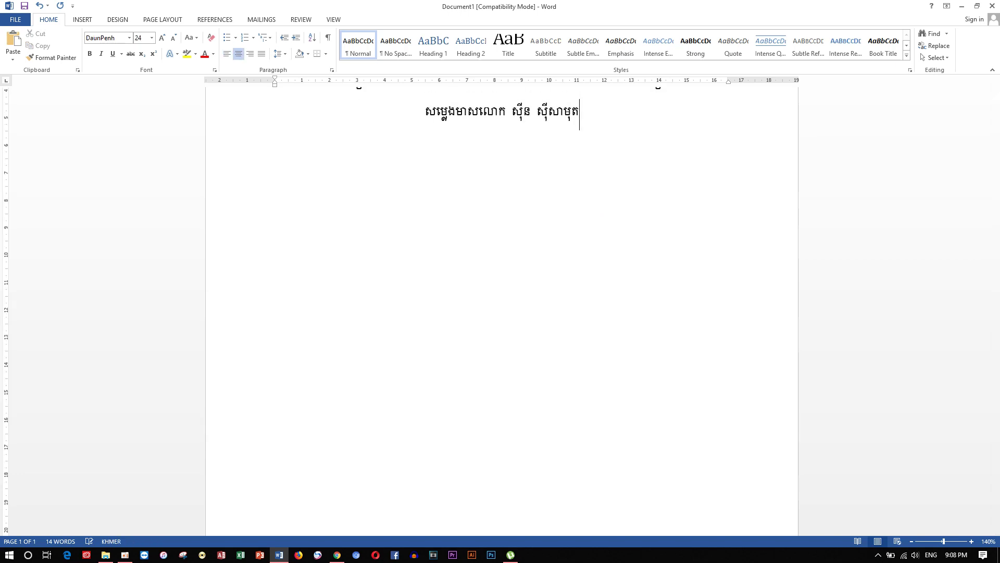
Step: Paste three more copies of the Khmer lines on new lines
{"action": "key", "text": "ctrl+v"}
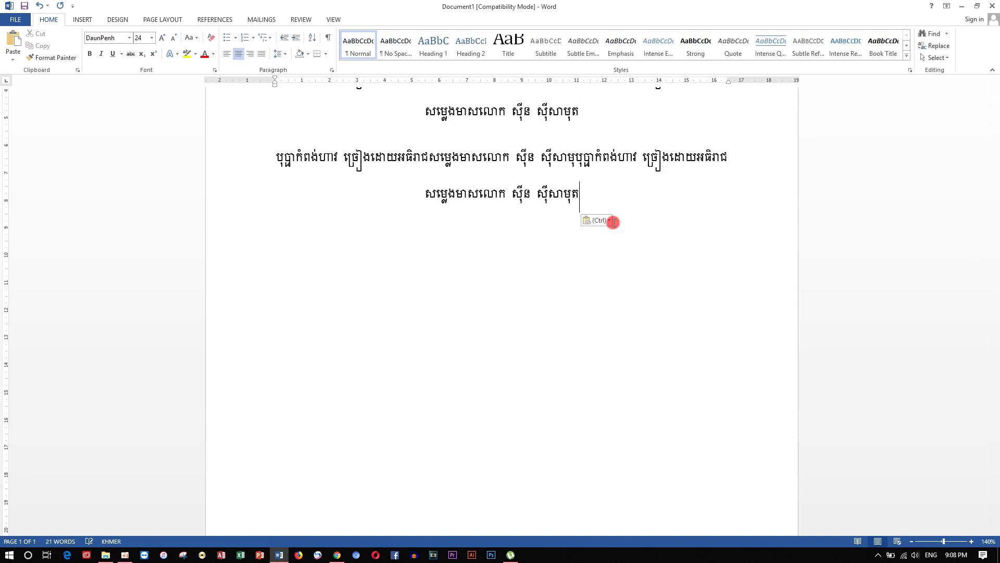
{"action": "key", "text": "Return"}
{"action": "key", "text": "ctrl+v"}
{"action": "key", "text": "Return"}
{"action": "key", "text": "ctrl+v"}
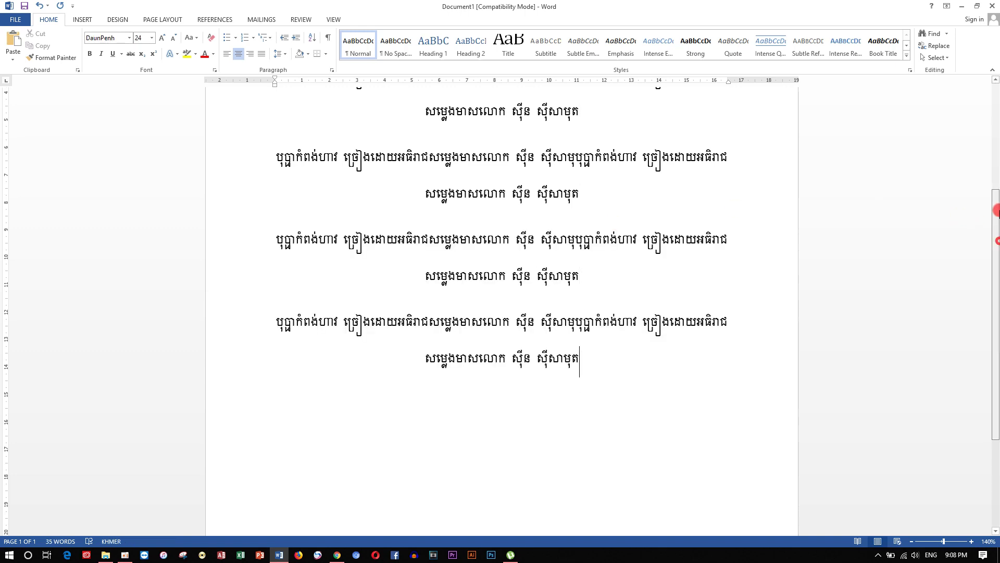
{"action": "left_click_drag", "start_coordinate": [994, 235], "coordinate": [989, 97]}
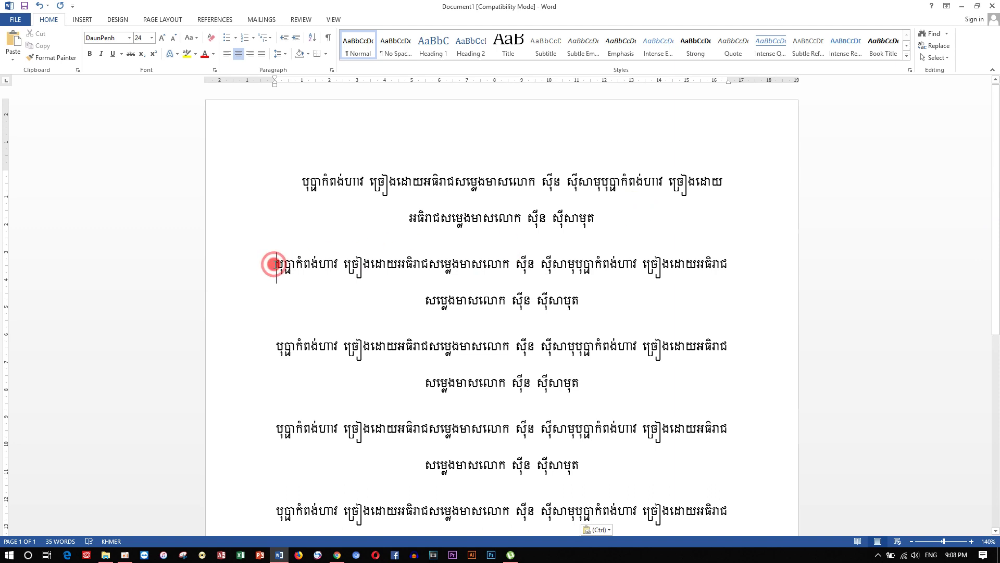
Step: Join the first Khmer paragraphs together by deleting the breaks between them
{"action": "key", "text": "BackSpace"}
{"action": "left_click", "coordinate": [303, 299]}
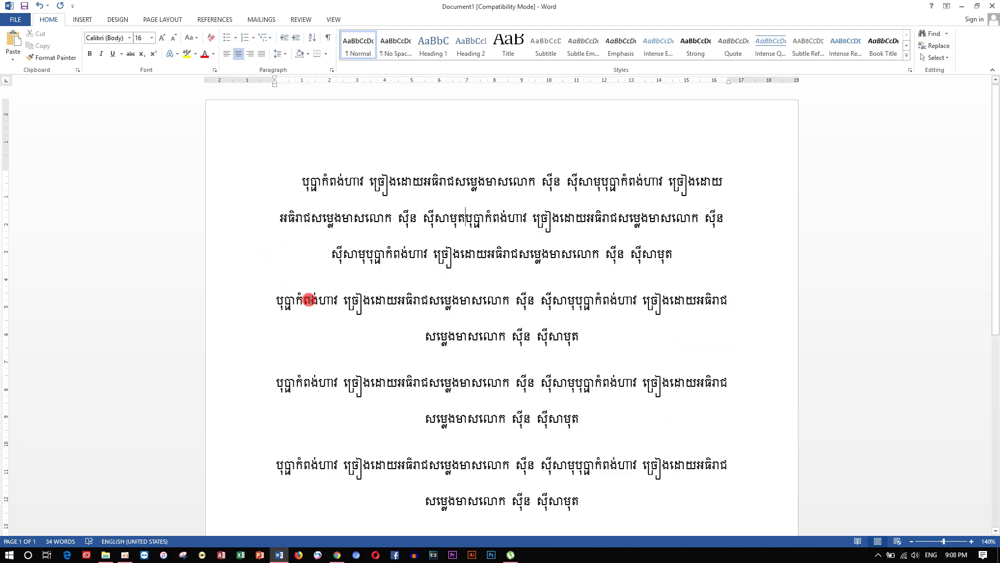
{"action": "key", "text": "ctrl+l"}
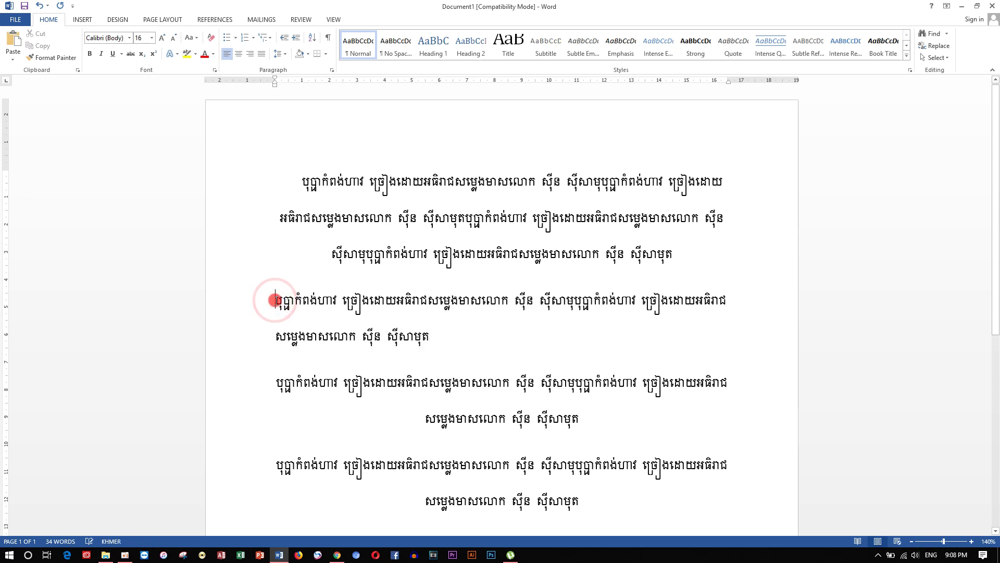
{"action": "key", "text": "BackSpace"}
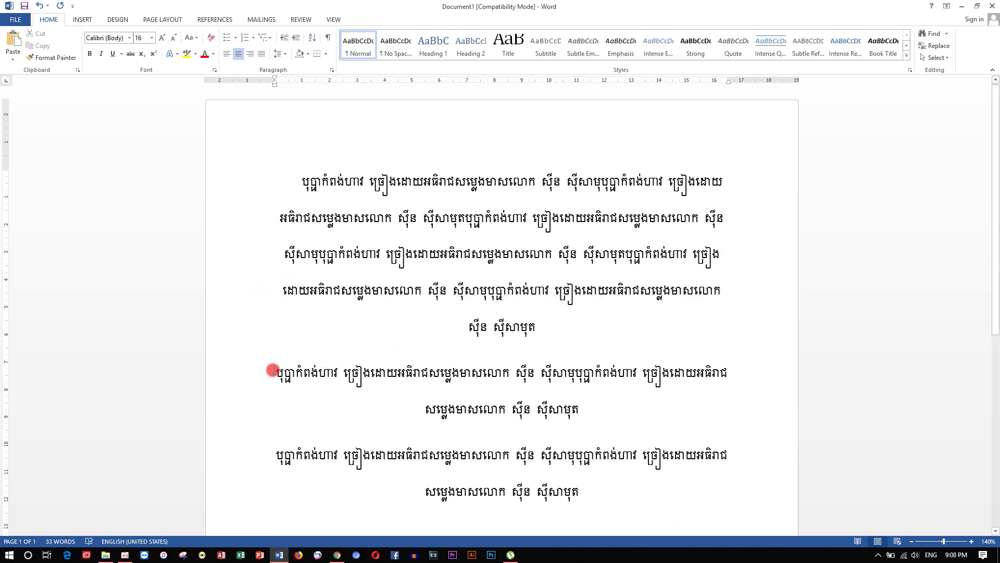
{"action": "key", "text": "BackSpace"}
Step: Merge the remaining paragraphs so the title text forms one continuous centred block
{"action": "left_click", "coordinate": [374, 360]}
{"action": "key", "text": "BackSpace"}
{"action": "key", "text": "BackSpace"}
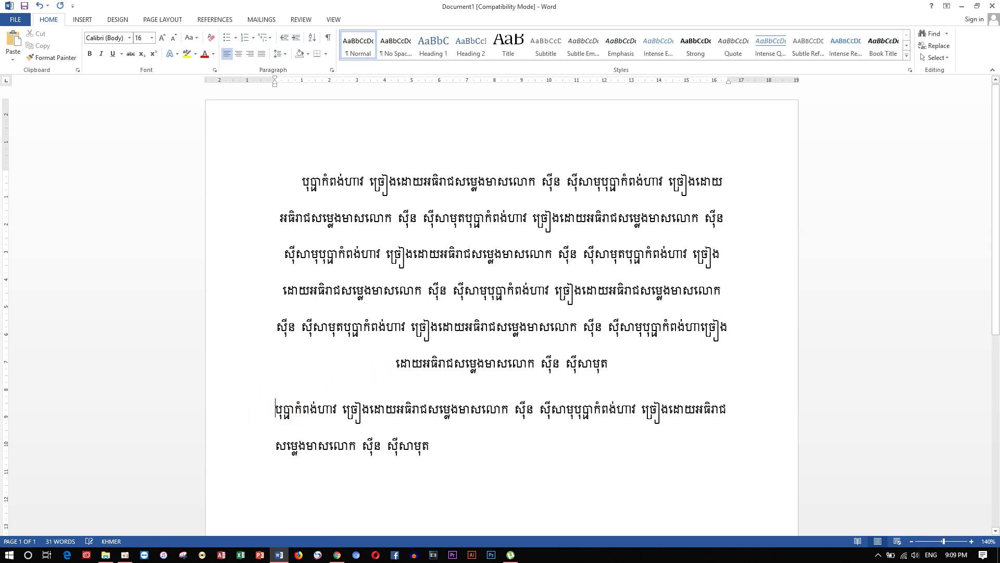
{"action": "key", "text": "BackSpace"}
{"action": "left_click", "coordinate": [287, 430]}
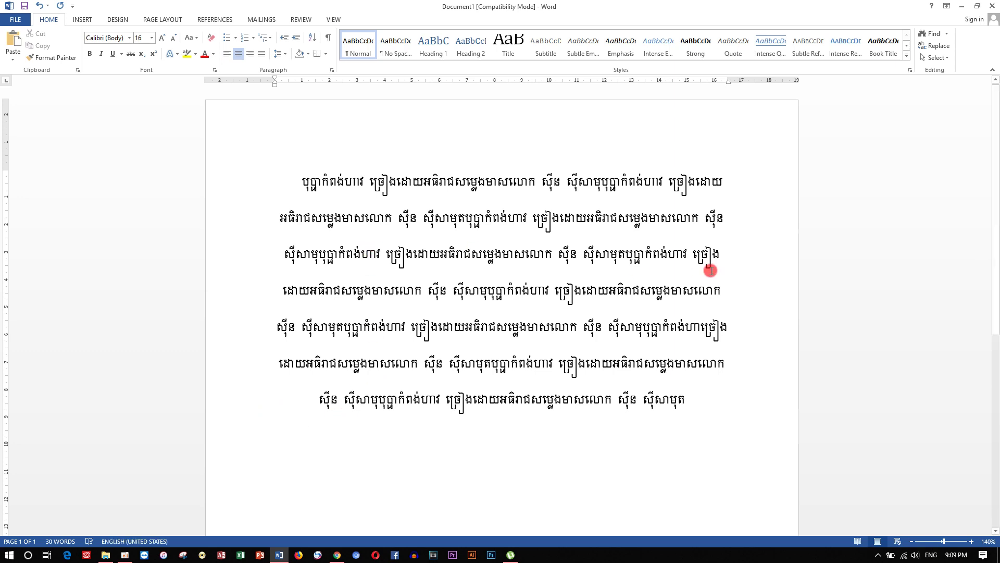
{"action": "scroll", "coordinate": [996, 268], "scroll_direction": "down", "scroll_amount": 3}
{"action": "scroll", "coordinate": [996, 267], "scroll_direction": "up", "scroll_amount": 3}
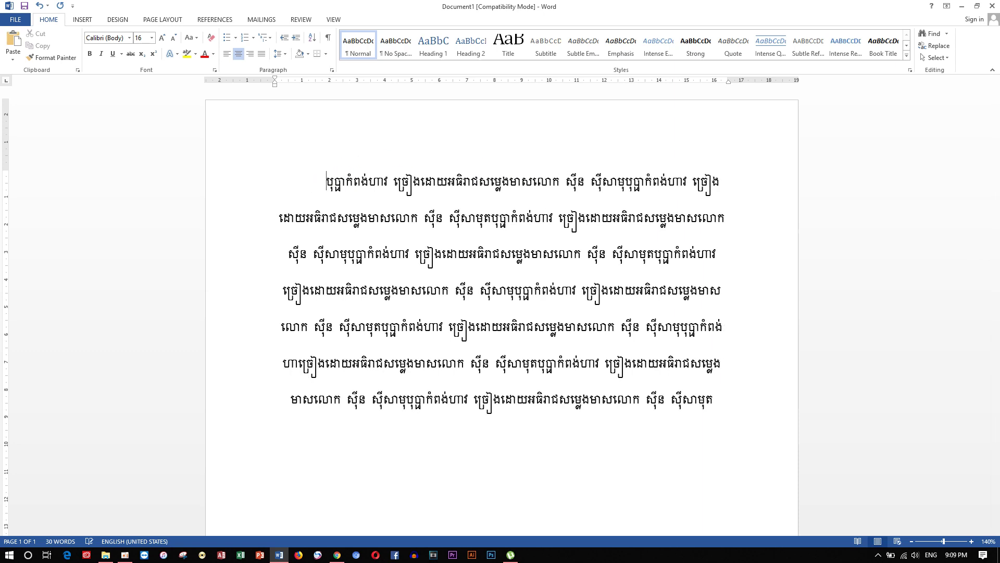
{"action": "left_click", "coordinate": [311, 181]}
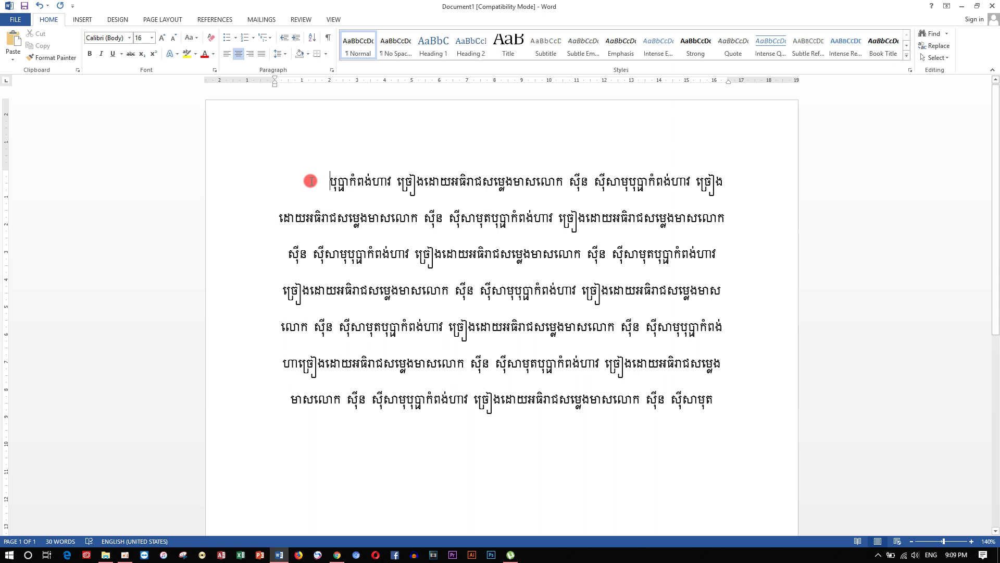
{"action": "left_click", "coordinate": [171, 19]}
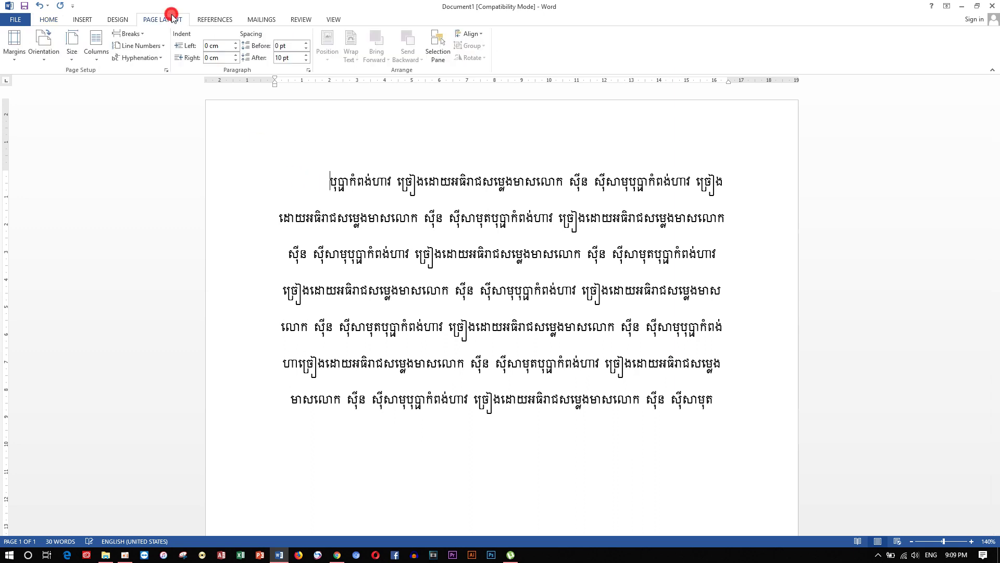
Step: Open Page Borders and toggle the top, left and right sides in the preview
{"action": "left_click", "coordinate": [125, 21]}
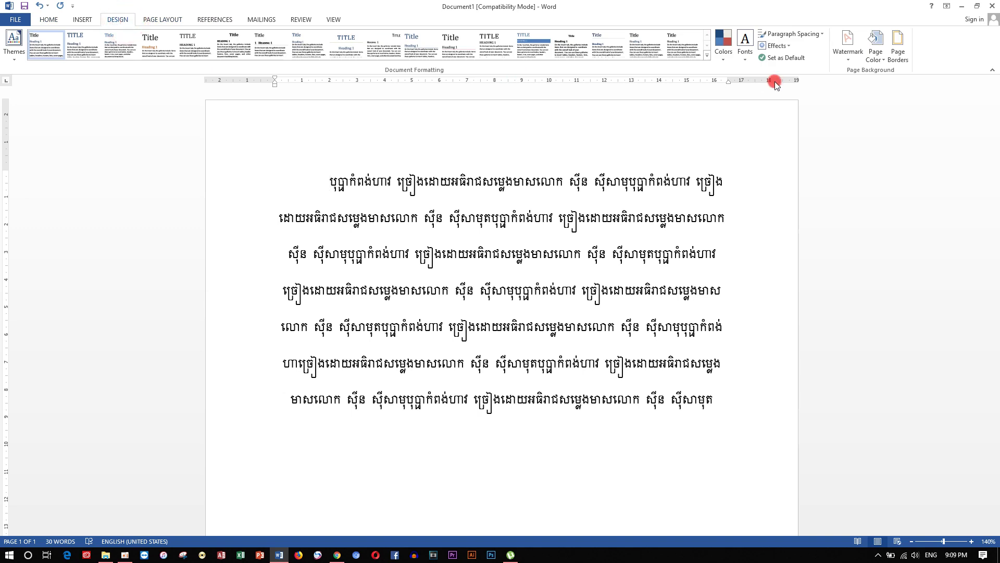
{"action": "left_click", "coordinate": [895, 61]}
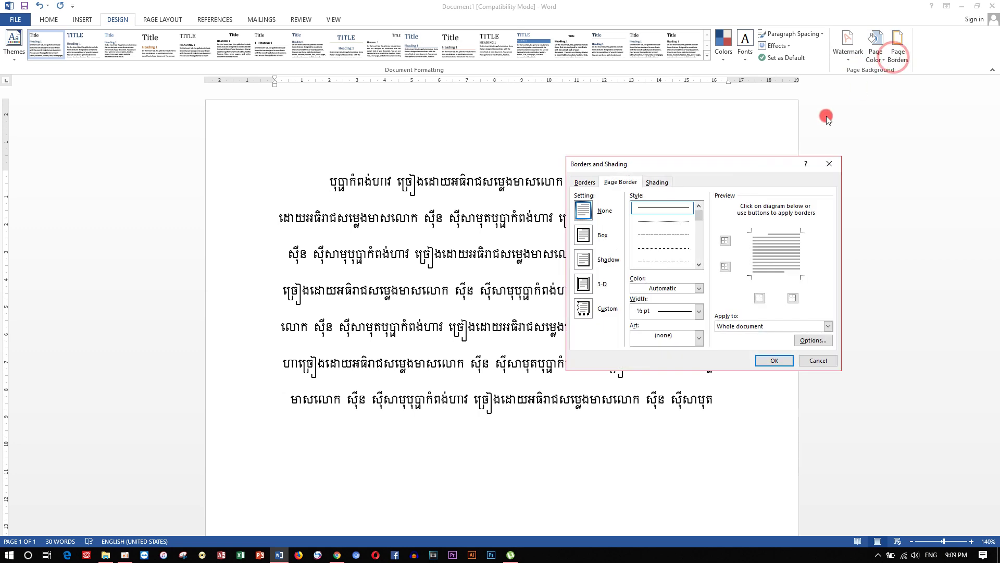
{"action": "left_click_drag", "start_coordinate": [755, 160], "coordinate": [873, 138]}
{"action": "left_click", "coordinate": [901, 210]}
{"action": "left_click", "coordinate": [918, 230]}
{"action": "left_click", "coordinate": [867, 234]}
{"action": "left_click", "coordinate": [897, 224]}
{"action": "left_click", "coordinate": [867, 234]}
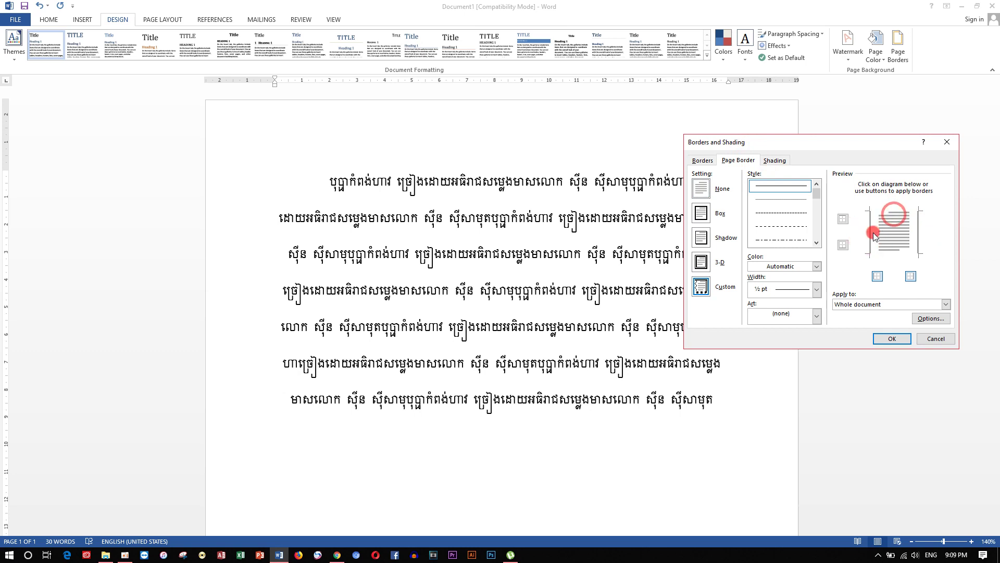
{"action": "left_click", "coordinate": [922, 234]}
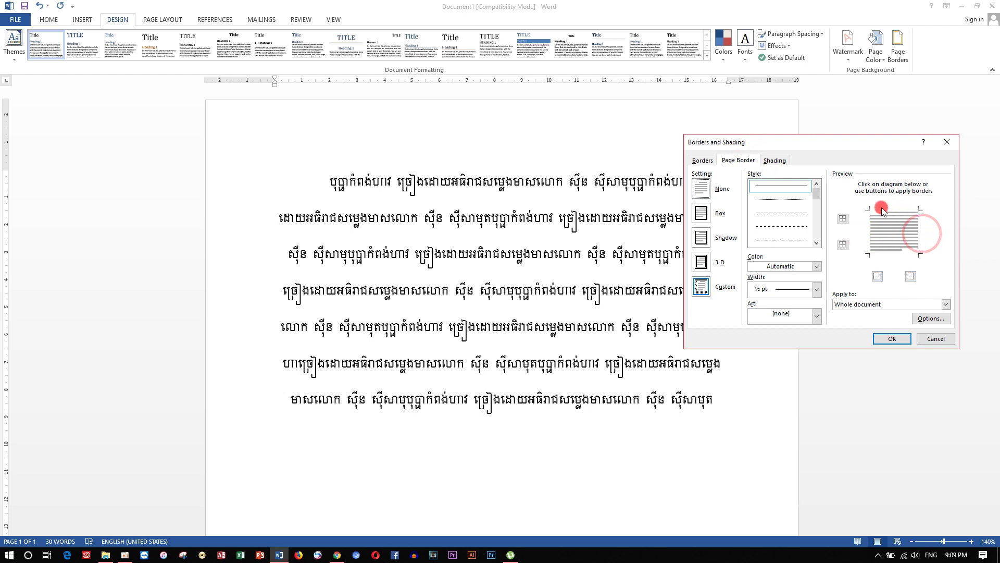
Step: Turn on all four sides in the preview and apply the box border to the page
{"action": "left_click", "coordinate": [883, 207]}
{"action": "left_click", "coordinate": [871, 235]}
{"action": "left_click", "coordinate": [917, 237]}
{"action": "left_click", "coordinate": [905, 257]}
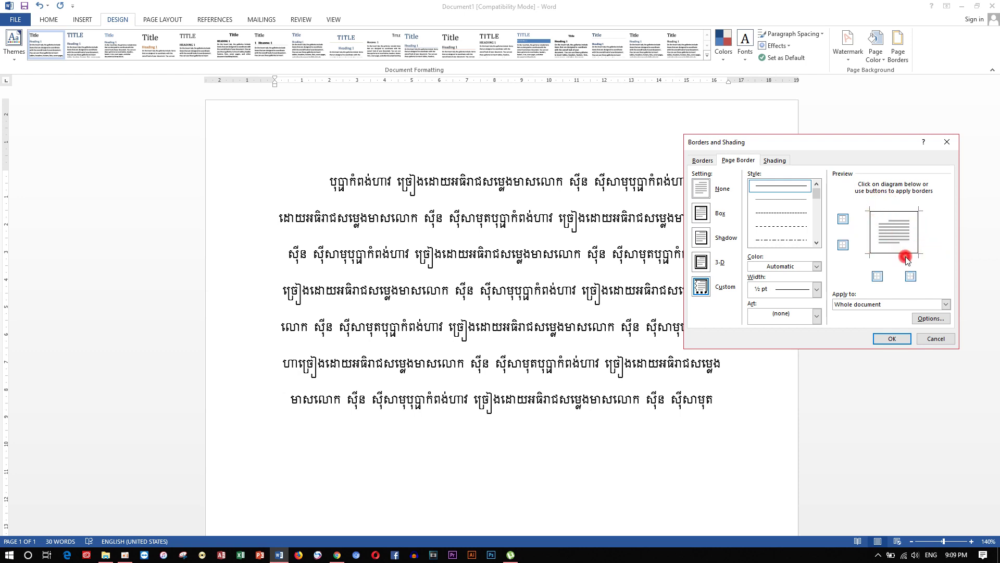
{"action": "left_click", "coordinate": [890, 339]}
{"action": "mouse_move", "coordinate": [996, 224]}
{"action": "left_mouse_down"}
{"action": "mouse_move", "coordinate": [997, 432]}
{"action": "mouse_move", "coordinate": [990, 105]}
{"action": "left_mouse_up"}
Step: Change the page border width to 1½ pt and apply it
{"action": "left_click", "coordinate": [894, 54]}
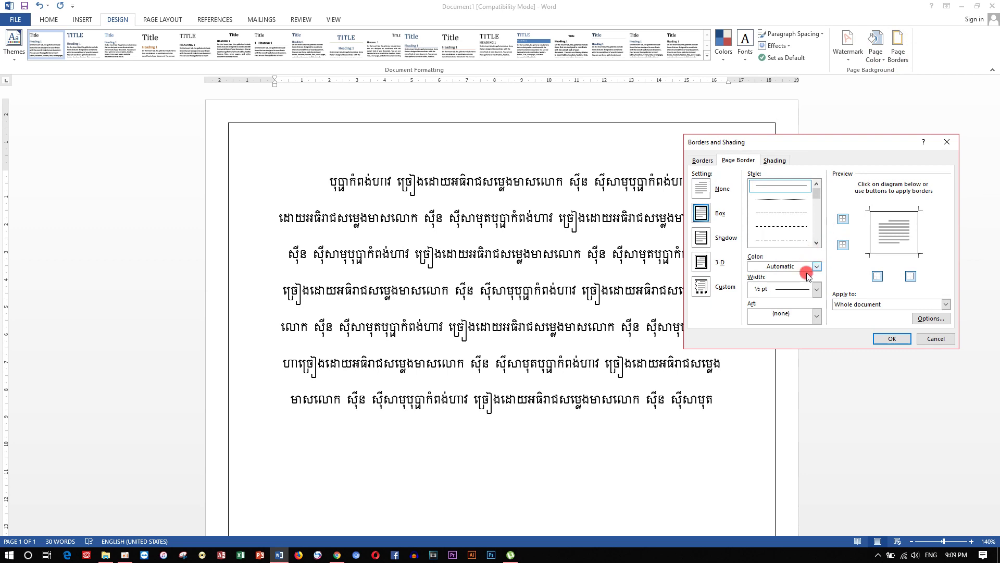
{"action": "left_click", "coordinate": [816, 289]}
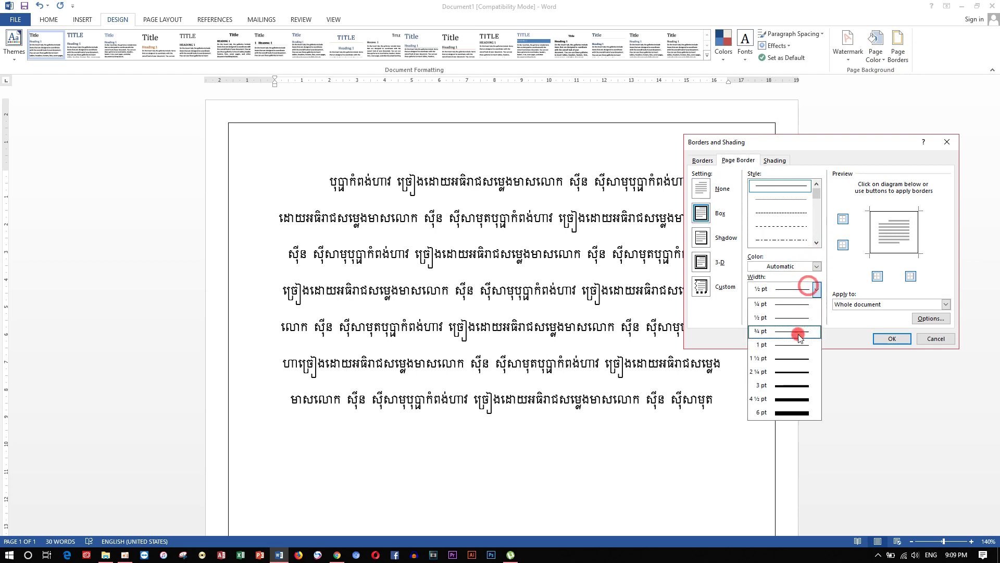
{"action": "left_click", "coordinate": [801, 361]}
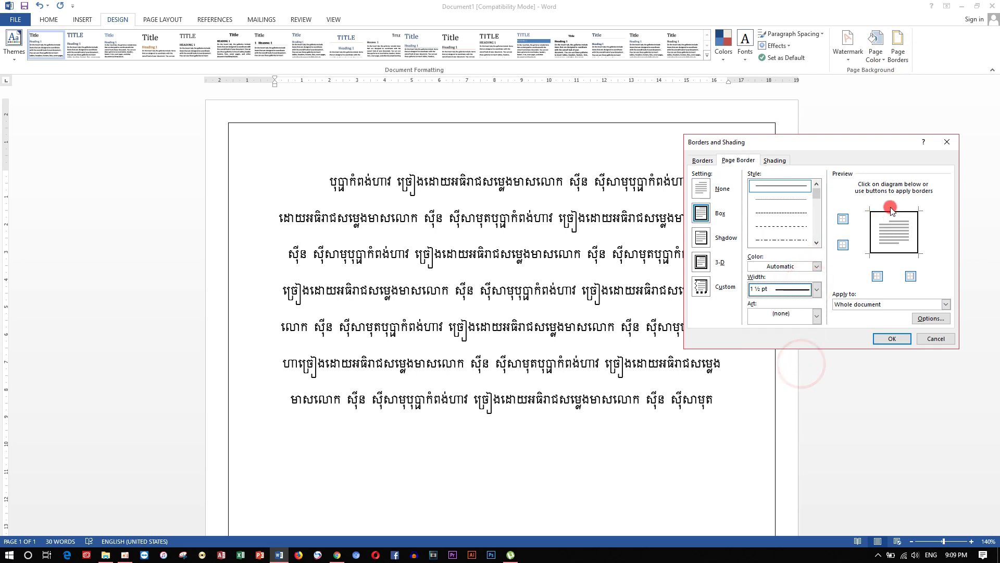
{"action": "left_click", "coordinate": [889, 340]}
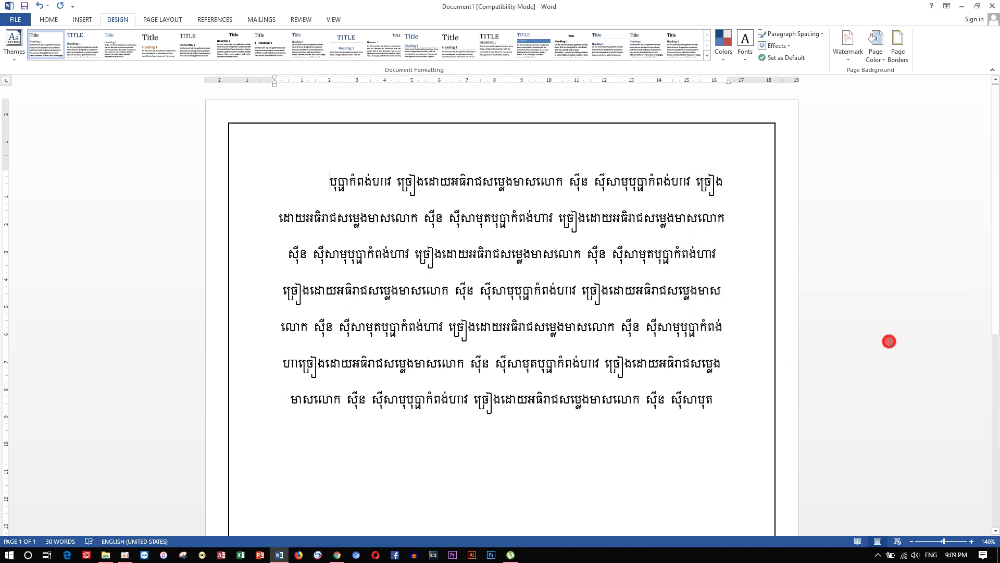
Step: Remove all four border sides so the page shows no border
{"action": "left_click", "coordinate": [898, 42]}
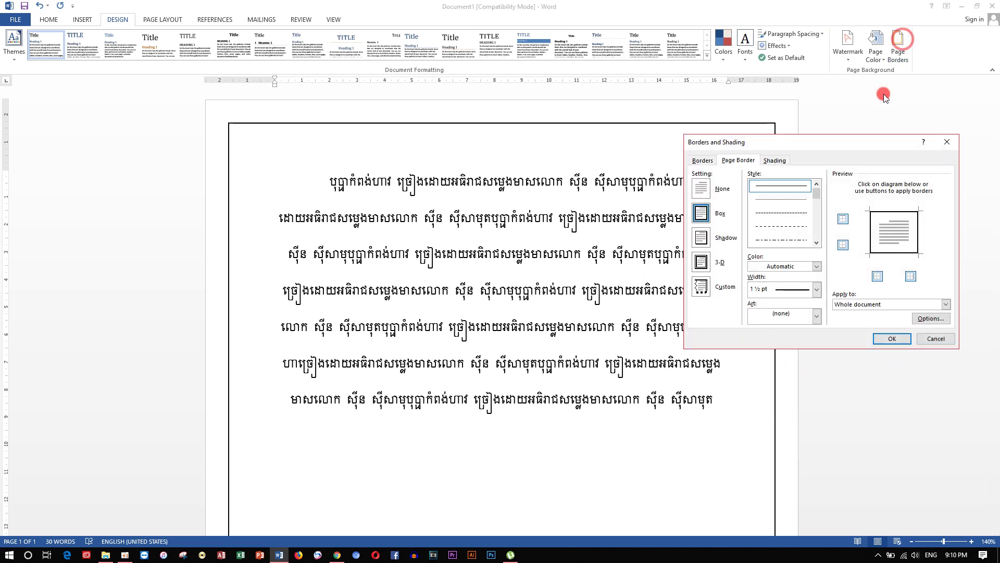
{"action": "left_click", "coordinate": [895, 212]}
{"action": "left_click", "coordinate": [918, 233]}
{"action": "left_click", "coordinate": [897, 253]}
{"action": "left_click", "coordinate": [875, 245]}
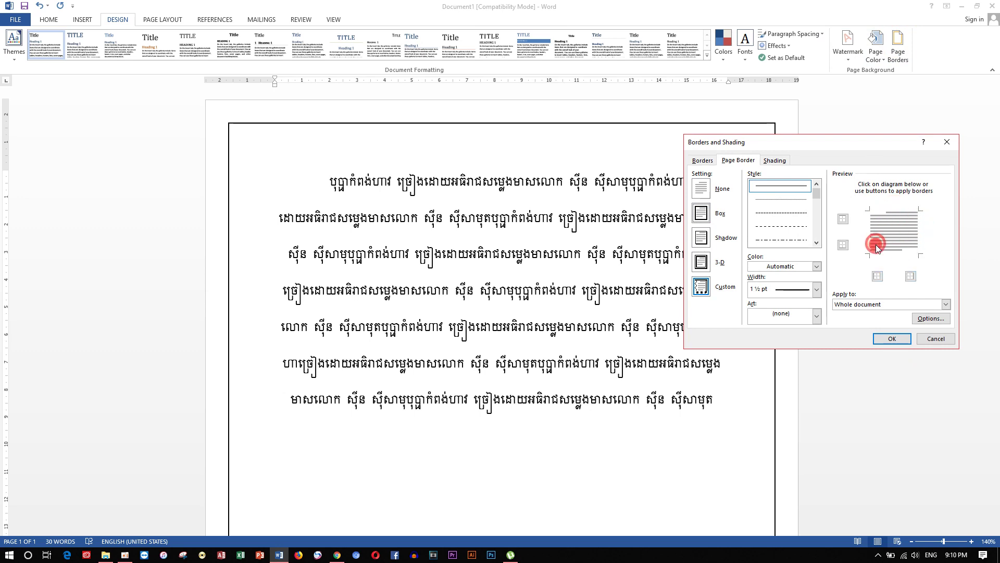
{"action": "left_click", "coordinate": [891, 339]}
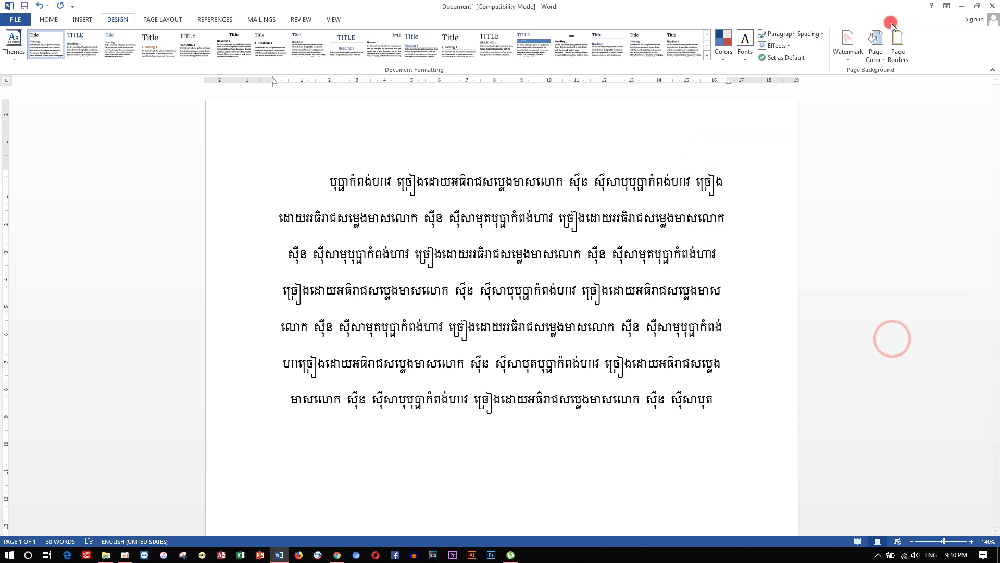
{"action": "left_click", "coordinate": [897, 42]}
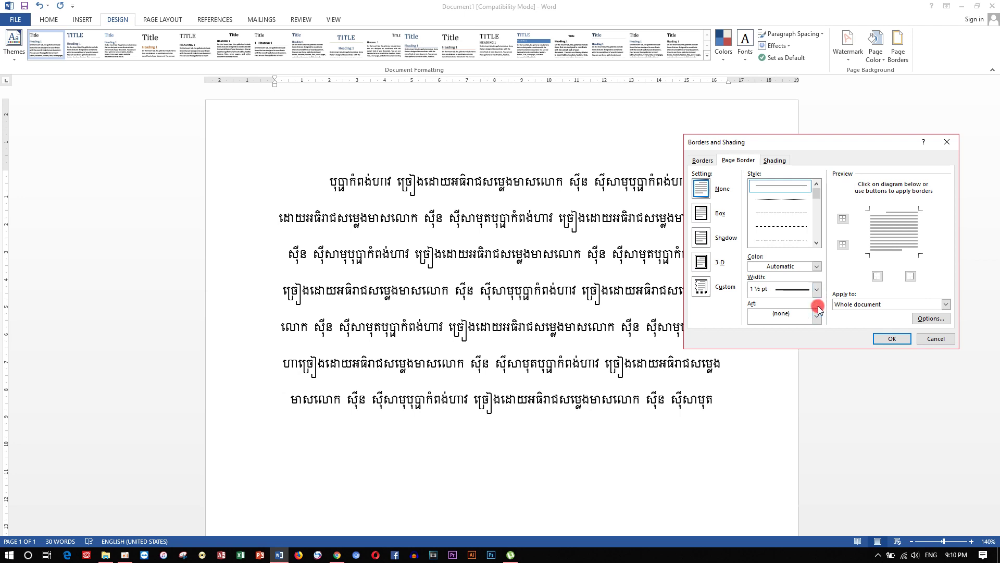
Step: Browse the Art border list and choose the red flower design
{"action": "left_click", "coordinate": [816, 316]}
{"action": "left_click", "coordinate": [816, 317]}
{"action": "left_click", "coordinate": [817, 317]}
{"action": "left_click", "coordinate": [817, 386]}
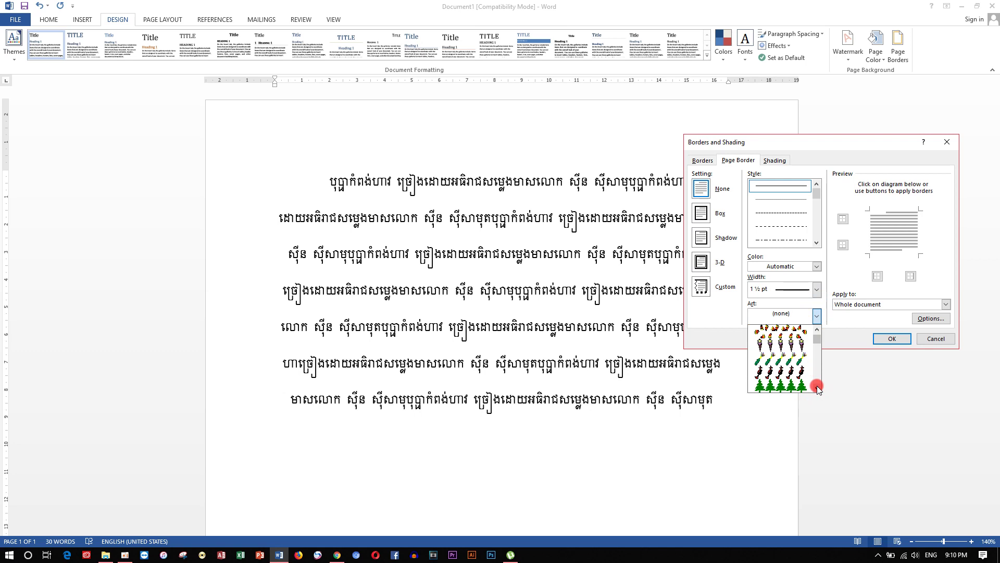
{"action": "left_click", "coordinate": [817, 387]}
{"action": "left_click", "coordinate": [817, 387]}
{"action": "left_click", "coordinate": [817, 386]}
{"action": "left_click", "coordinate": [816, 386]}
{"action": "left_click", "coordinate": [817, 386]}
{"action": "left_click", "coordinate": [817, 386]}
{"action": "left_click", "coordinate": [816, 387]}
{"action": "left_click", "coordinate": [817, 389]}
{"action": "left_click", "coordinate": [816, 388]}
{"action": "left_click", "coordinate": [817, 388]}
{"action": "left_click", "coordinate": [817, 329]}
{"action": "left_click", "coordinate": [817, 329]}
{"action": "left_click", "coordinate": [817, 329]}
{"action": "left_click", "coordinate": [817, 329]}
{"action": "left_click", "coordinate": [817, 330]}
{"action": "left_click", "coordinate": [818, 330]}
{"action": "left_click", "coordinate": [818, 331]}
{"action": "left_click", "coordinate": [818, 331]}
{"action": "left_click", "coordinate": [817, 331]}
{"action": "left_click", "coordinate": [818, 330]}
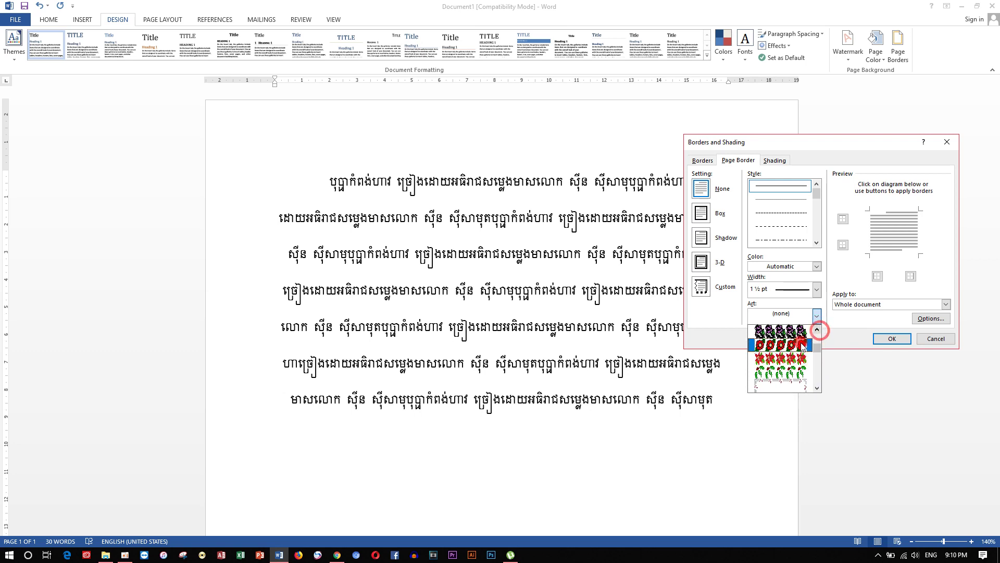
{"action": "left_click", "coordinate": [794, 333]}
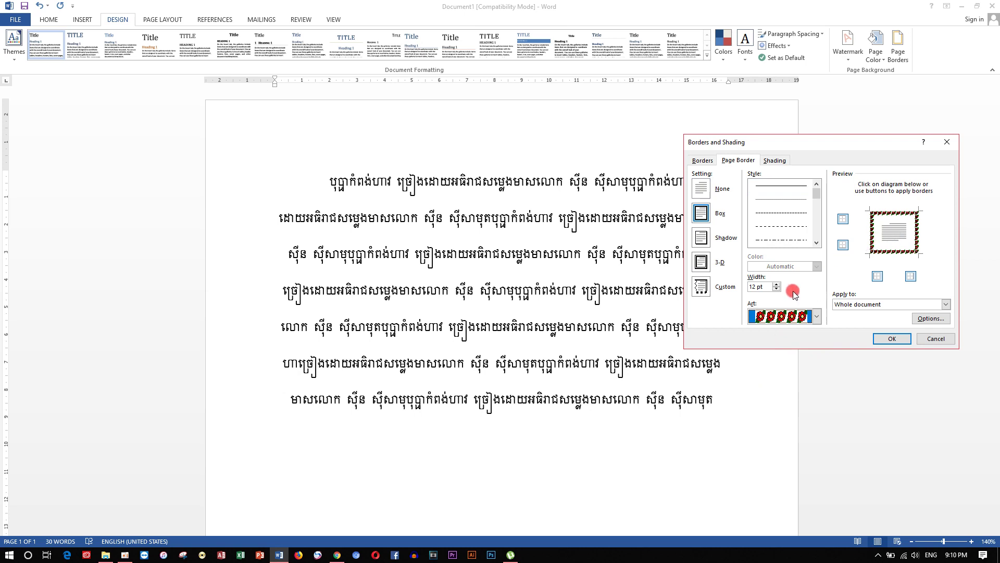
Step: Set the art border width to 10 pt and apply it to the page
{"action": "left_click", "coordinate": [777, 289]}
{"action": "left_click", "coordinate": [776, 289]}
{"action": "left_click", "coordinate": [777, 289]}
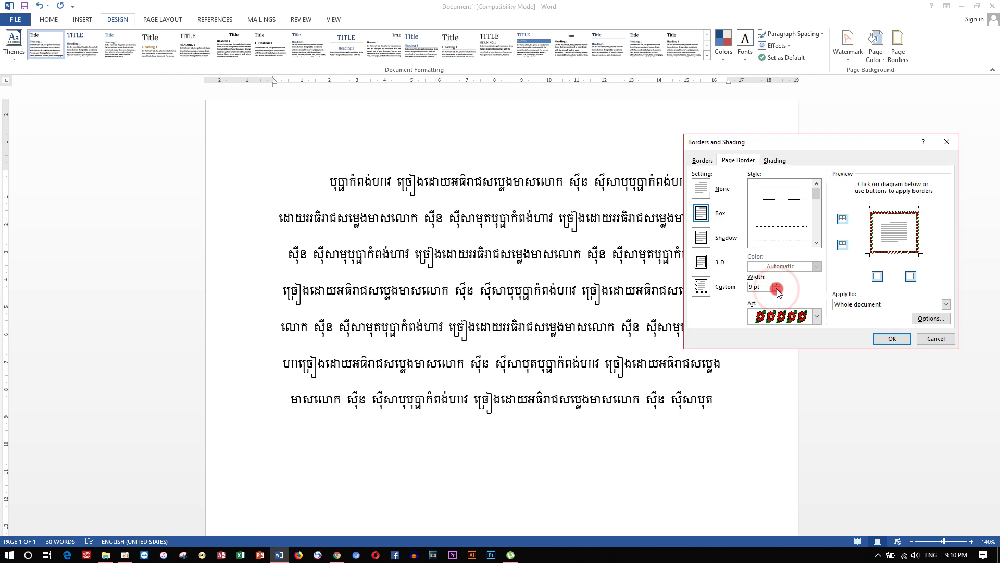
{"action": "left_click", "coordinate": [776, 284]}
{"action": "left_click", "coordinate": [885, 338]}
{"action": "scroll", "coordinate": [994, 174], "scroll_direction": "down", "scroll_amount": 1}
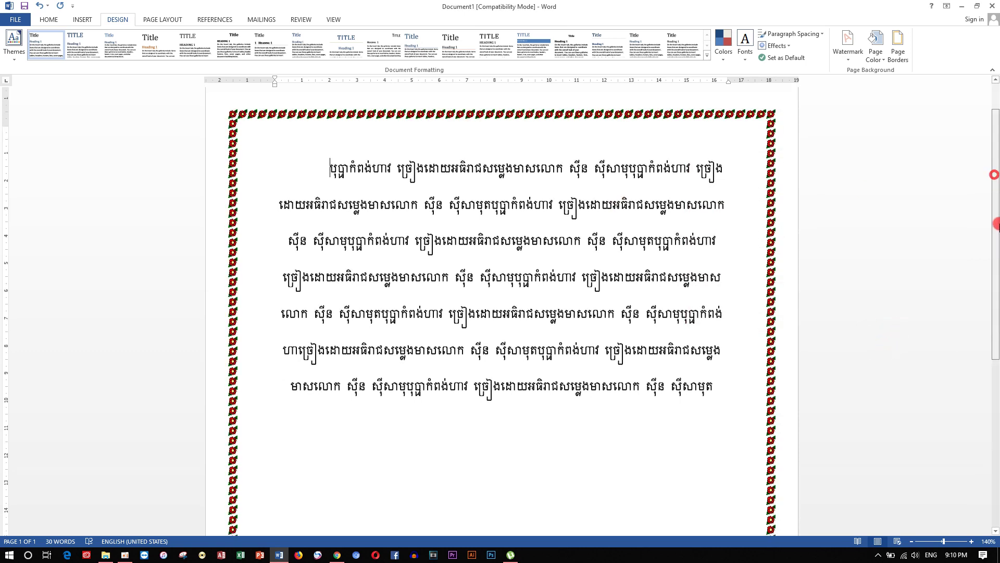
Step: Remove and restore all four sides of the art border, then reapply it to the page
{"action": "left_click_drag", "start_coordinate": [994, 175], "coordinate": [994, 162]}
{"action": "left_click", "coordinate": [898, 46]}
{"action": "left_click", "coordinate": [891, 215]}
{"action": "left_click", "coordinate": [900, 254]}
{"action": "left_click", "coordinate": [919, 230]}
{"action": "left_click", "coordinate": [870, 233]}
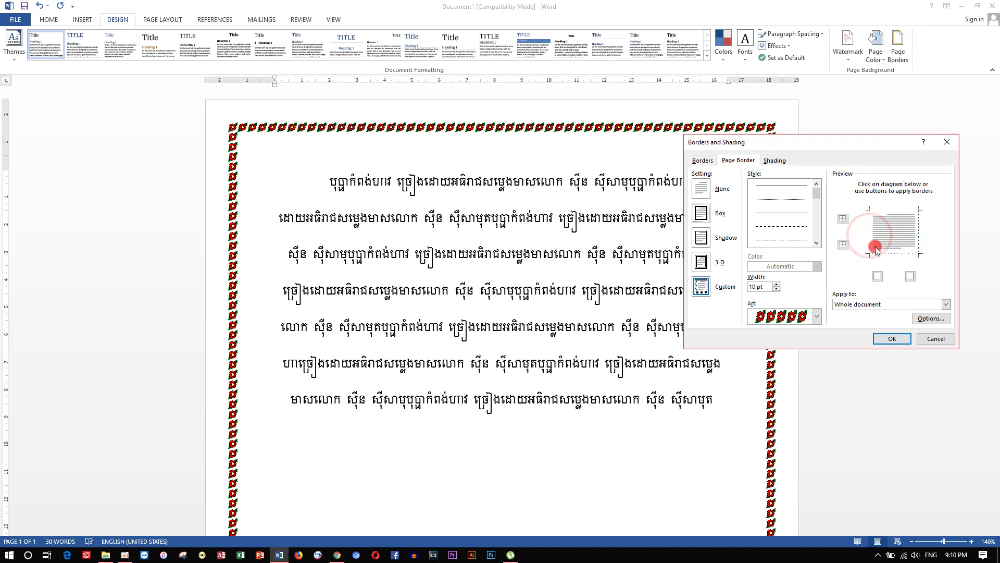
{"action": "left_click", "coordinate": [872, 237]}
{"action": "left_click", "coordinate": [902, 213]}
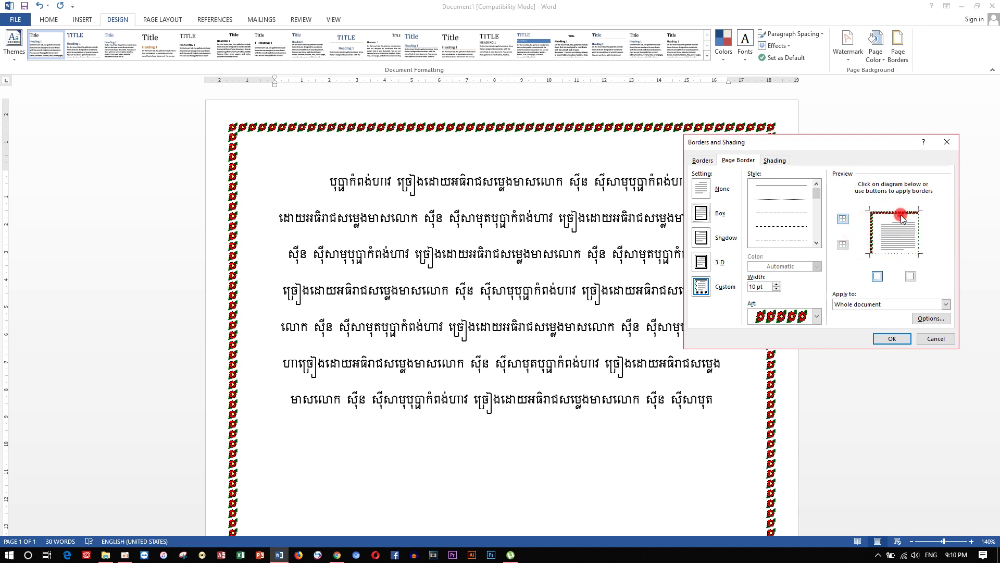
{"action": "left_click", "coordinate": [917, 225]}
{"action": "left_click", "coordinate": [895, 254]}
{"action": "left_click", "coordinate": [892, 339]}
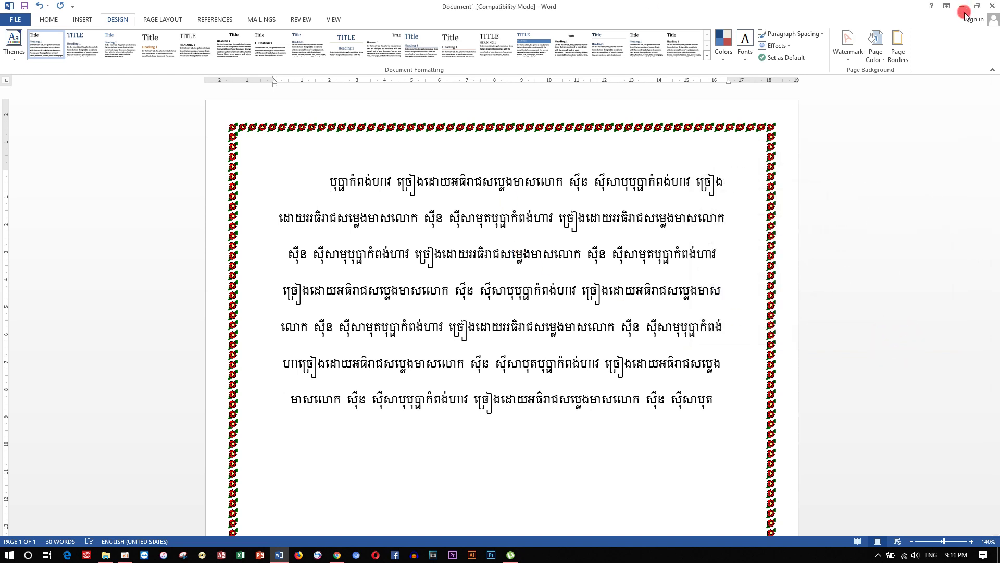
Step: Keep the art border applied to the Whole document and close Borders and Shading
{"action": "left_click", "coordinate": [898, 45]}
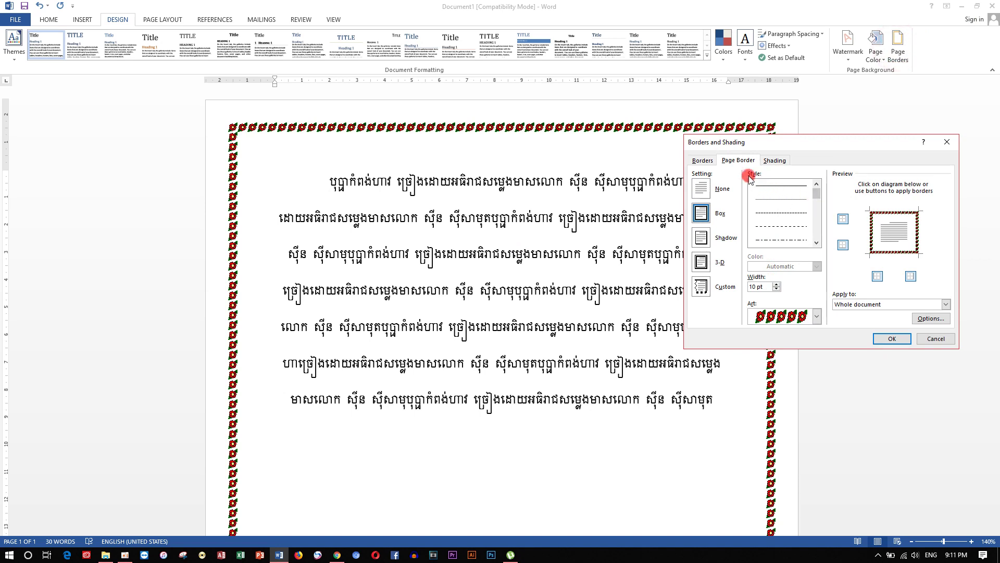
{"action": "left_click", "coordinate": [712, 161]}
{"action": "left_click", "coordinate": [732, 161]}
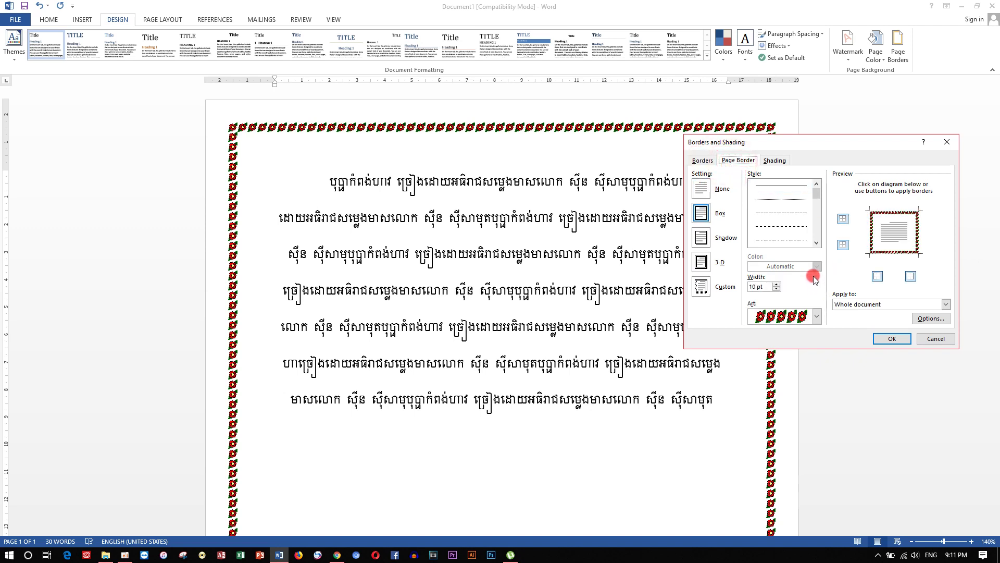
{"action": "left_click", "coordinate": [903, 309]}
{"action": "left_click", "coordinate": [907, 306]}
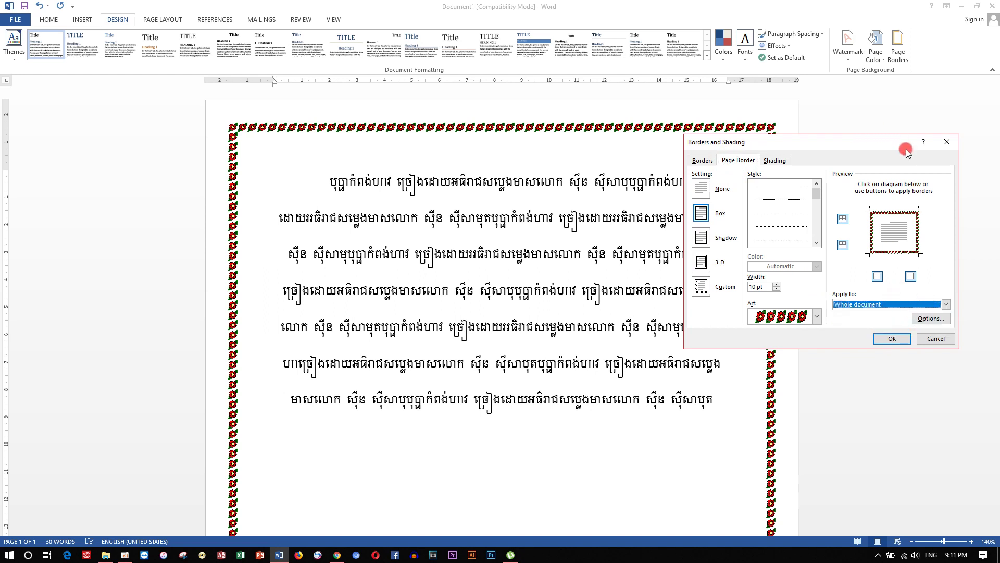
{"action": "left_click", "coordinate": [947, 143]}
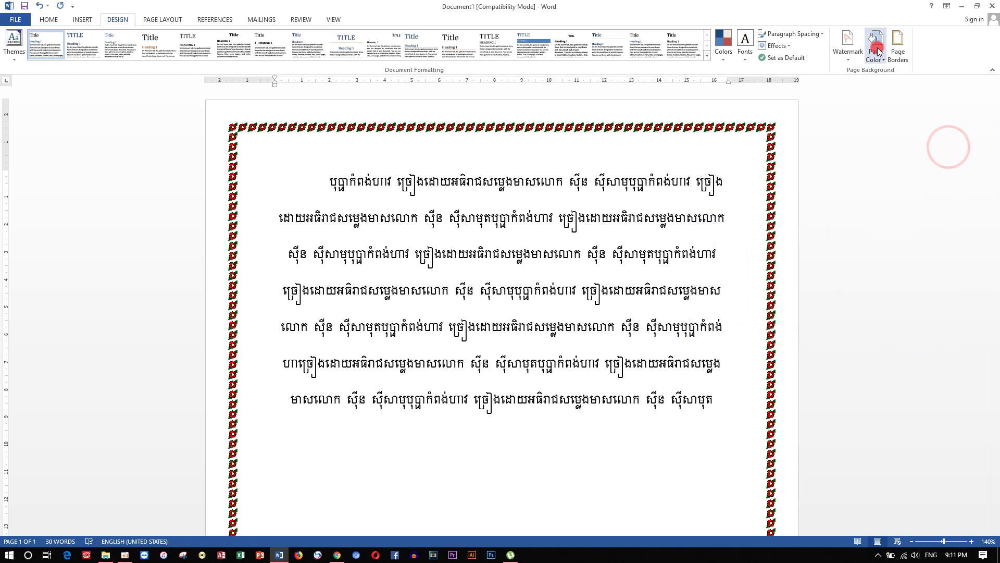
Step: Set the Page Color to light green and return the cursor to the Khmer text
{"action": "left_click", "coordinate": [877, 51]}
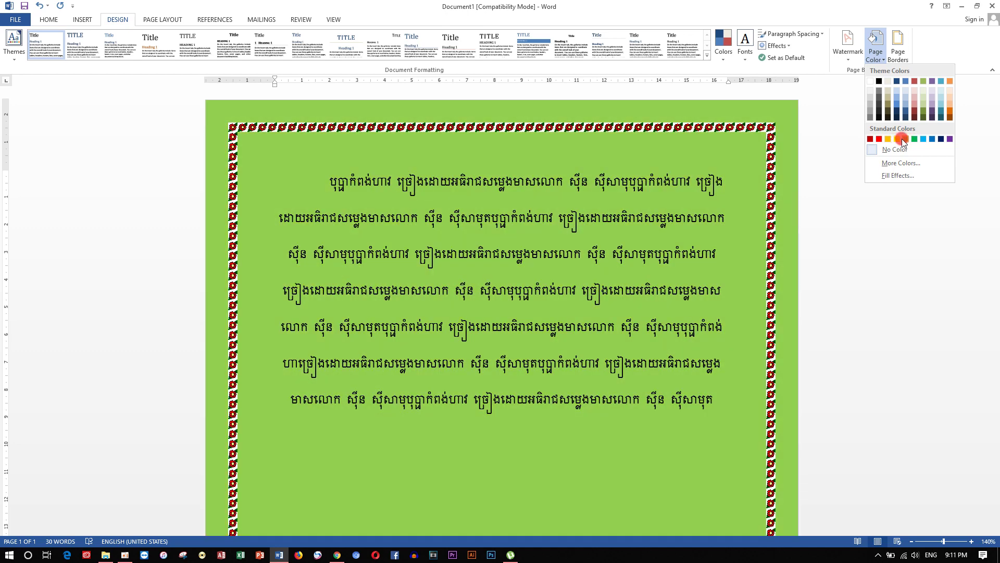
{"action": "left_click", "coordinate": [903, 139]}
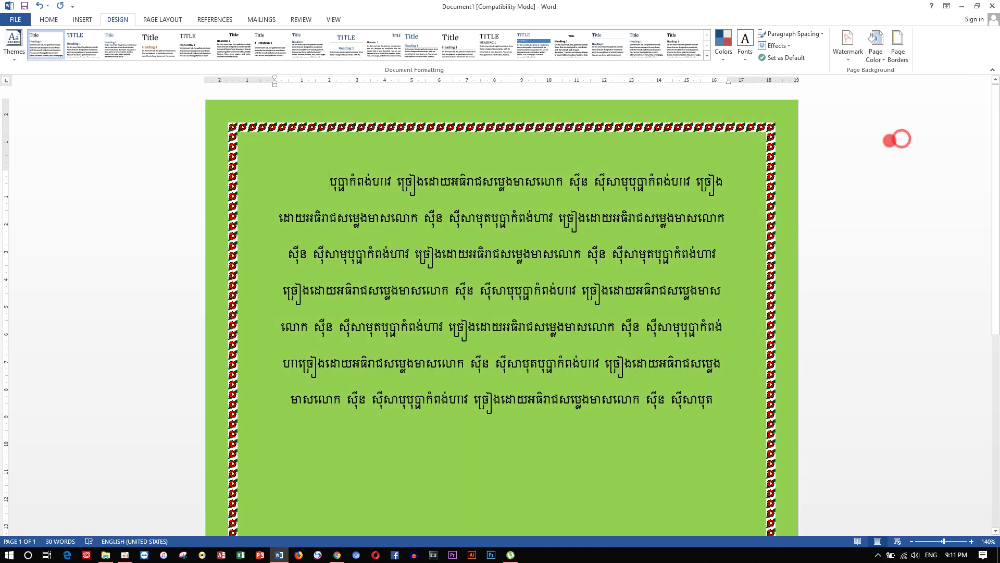
{"action": "left_click_drag", "start_coordinate": [996, 157], "coordinate": [995, 164]}
{"action": "left_click", "coordinate": [624, 123]}
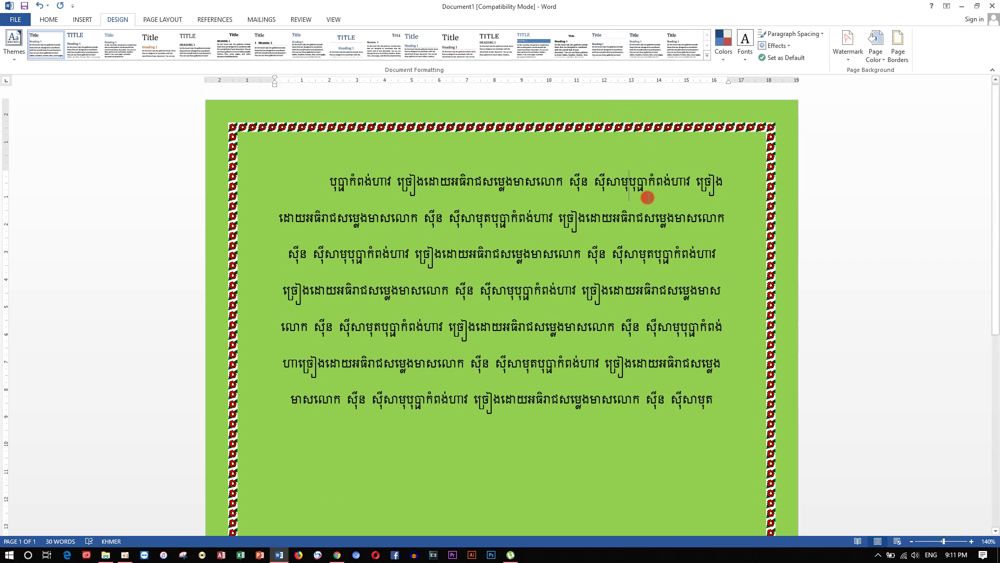
Step: Open Custom Watermark and move the Printed Watermark dialog aside to view the page
{"action": "left_click", "coordinate": [849, 58]}
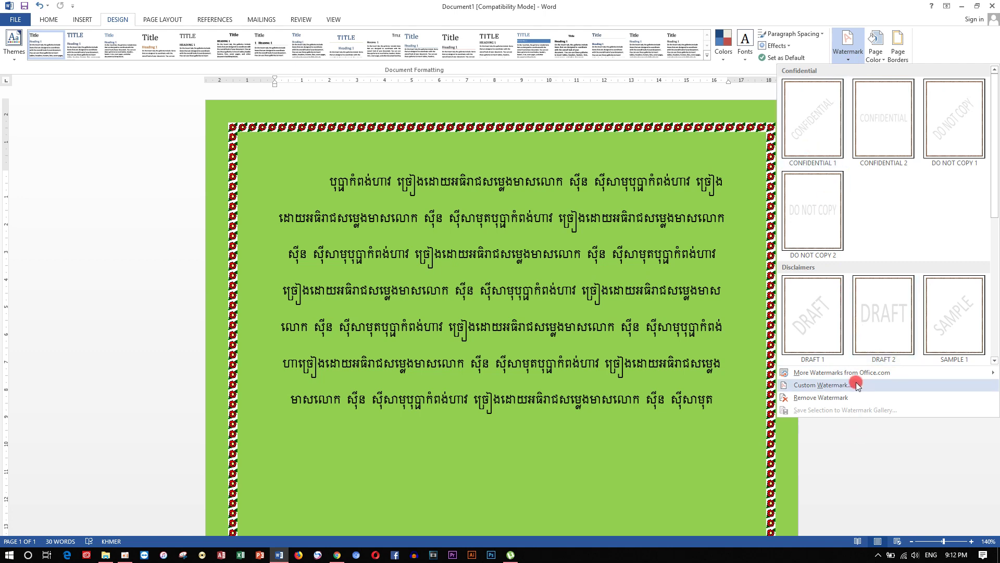
{"action": "left_click", "coordinate": [875, 386]}
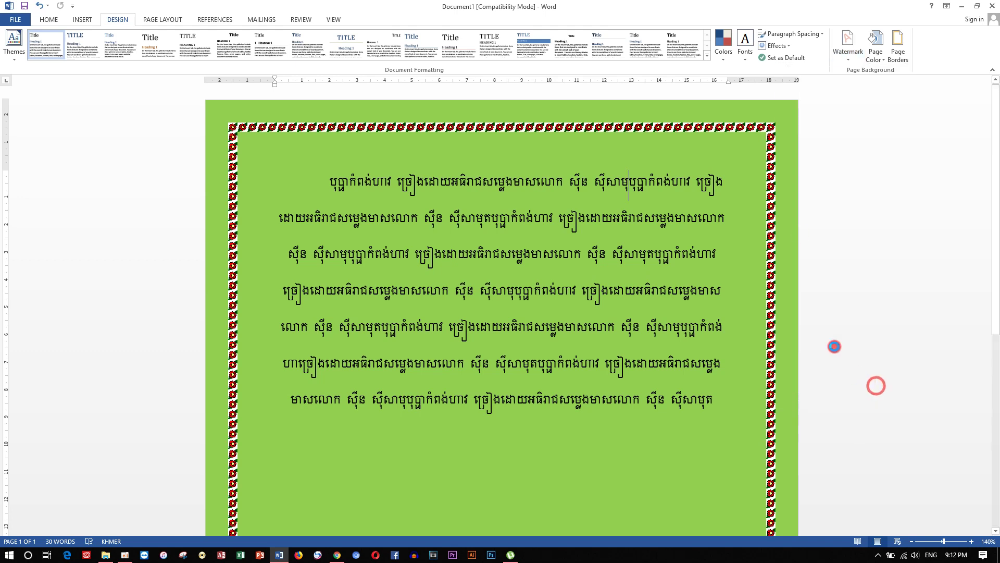
{"action": "mouse_move", "coordinate": [493, 185]}
{"action": "left_mouse_down"}
{"action": "mouse_move", "coordinate": [634, 214]}
{"action": "mouse_move", "coordinate": [851, 224]}
{"action": "left_mouse_up"}
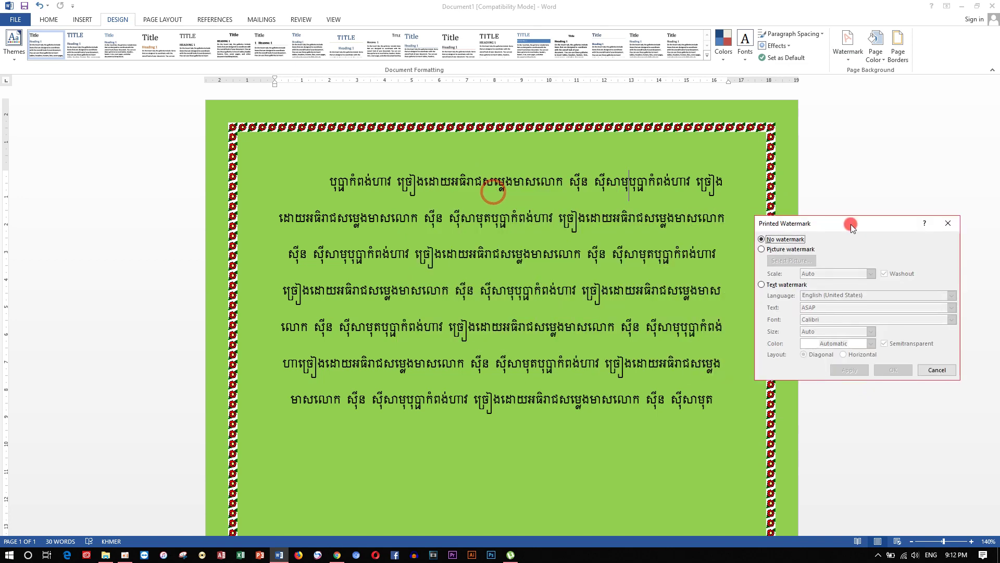
Step: Choose Text watermark and replace the placeholder ASAP with 'i love cambodia'
{"action": "left_click", "coordinate": [822, 274]}
{"action": "left_click", "coordinate": [804, 283]}
{"action": "left_click", "coordinate": [858, 308]}
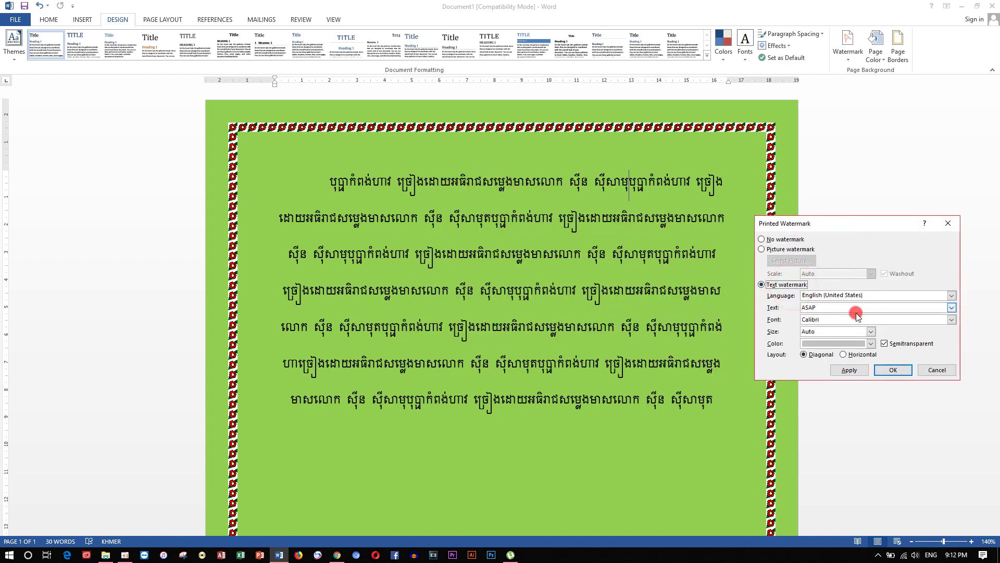
{"action": "left_click_drag", "start_coordinate": [828, 307], "coordinate": [797, 310]}
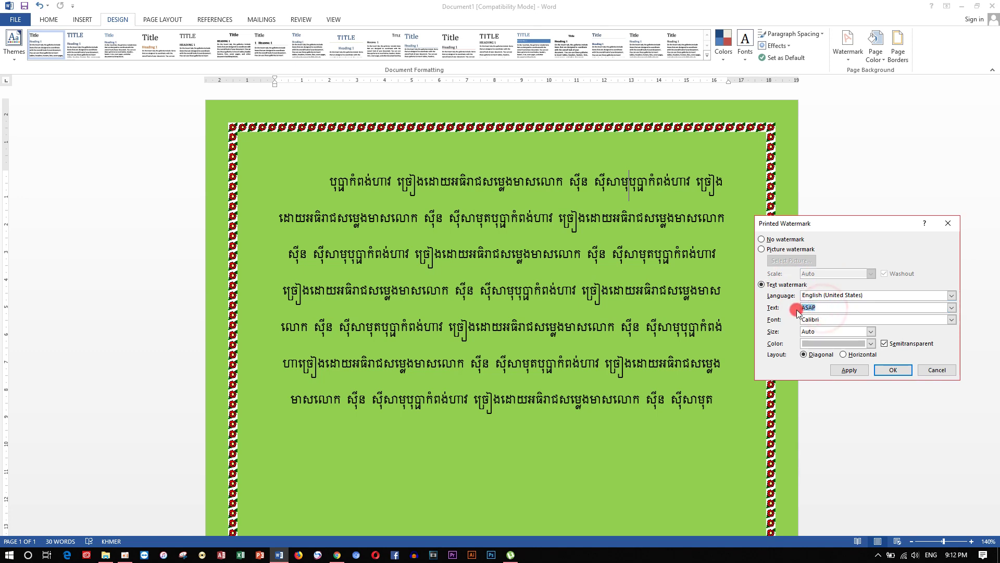
{"action": "type", "text": "i love cambodia"}
Step: Set the watermark font from Calibri to Timbre Kampuchea
{"action": "left_click", "coordinate": [849, 318]}
{"action": "type", "text": "ti"}
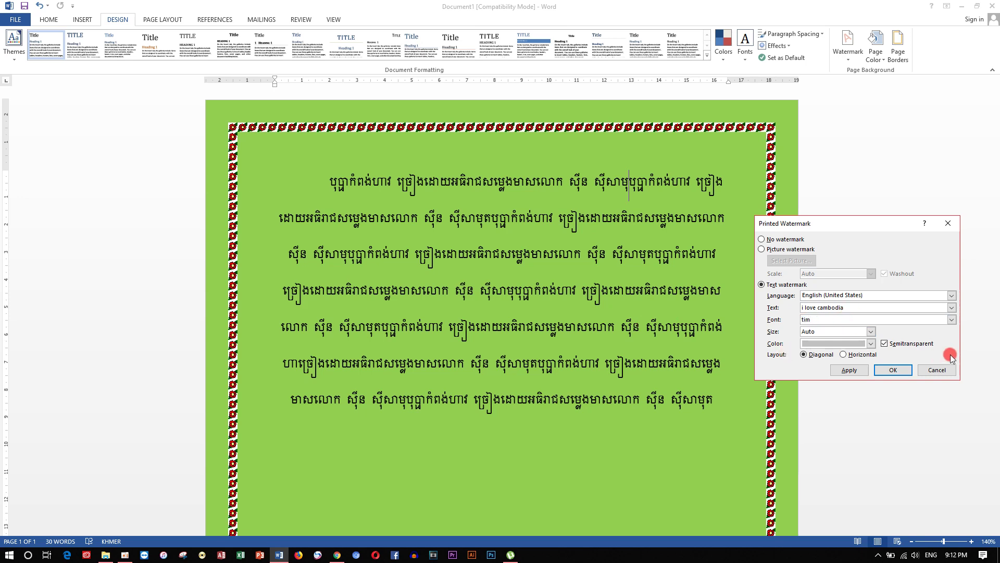
{"action": "left_click", "coordinate": [952, 320]}
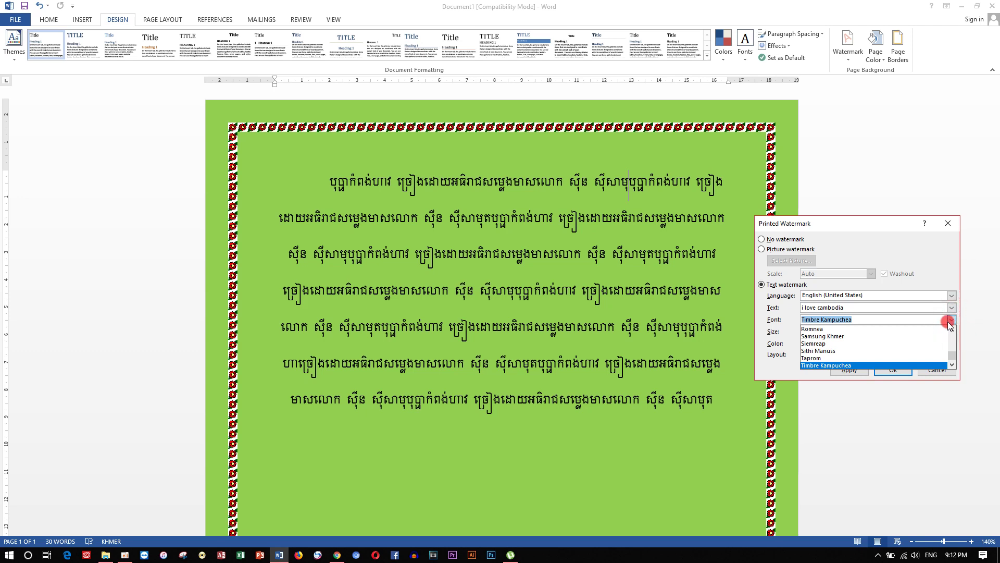
{"action": "type", "text": "time new remen"}
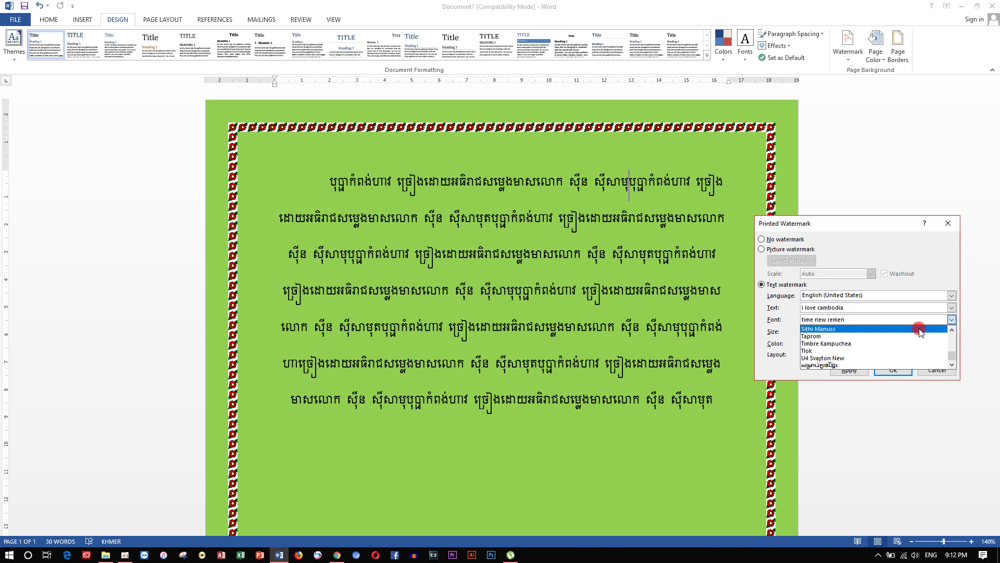
{"action": "left_click", "coordinate": [880, 343]}
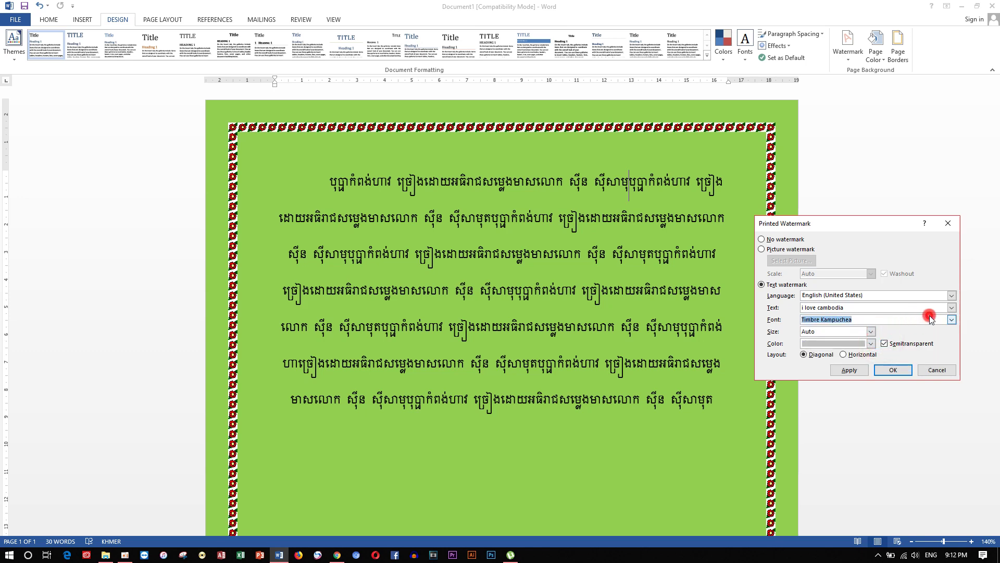
Step: Recheck the font list, keep Timbre Kampuchea, and select the watermark text for replacement
{"action": "left_click", "coordinate": [951, 319]}
{"action": "left_click_drag", "start_coordinate": [948, 346], "coordinate": [952, 345]}
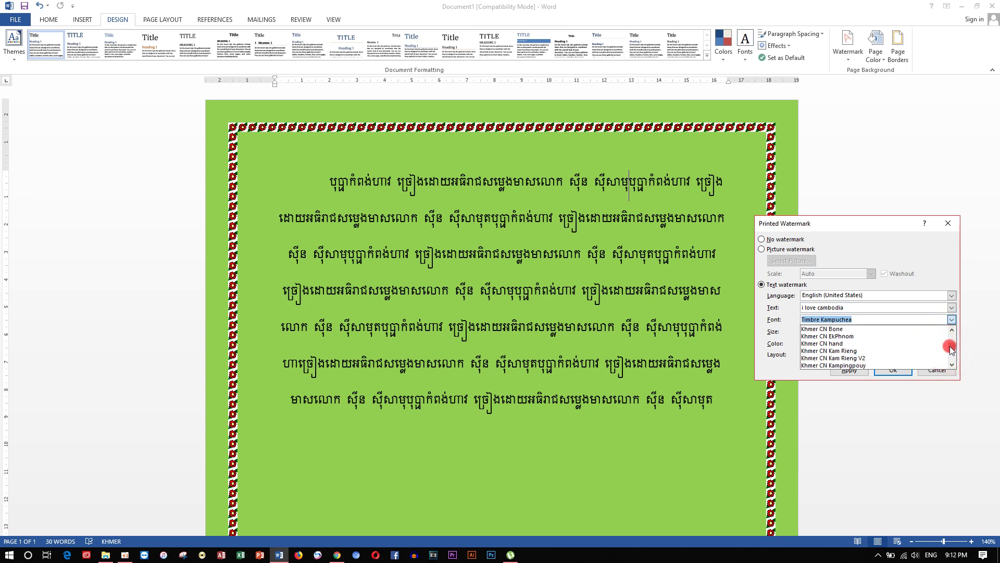
{"action": "mouse_move", "coordinate": [949, 344]}
{"action": "left_mouse_down"}
{"action": "mouse_move", "coordinate": [953, 333]}
{"action": "mouse_move", "coordinate": [951, 363]}
{"action": "left_mouse_up"}
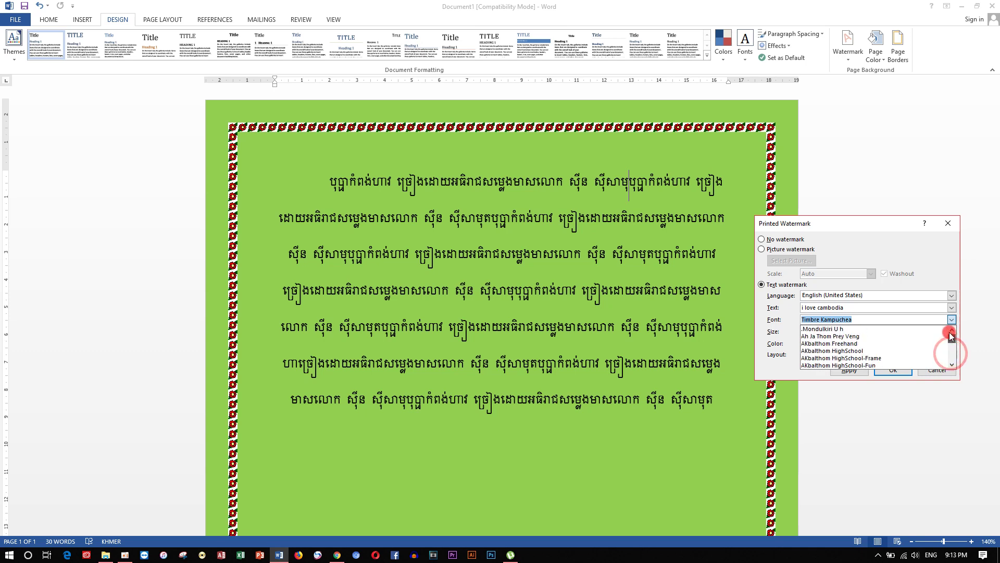
{"action": "left_click_drag", "start_coordinate": [951, 357], "coordinate": [949, 348]}
{"action": "left_click", "coordinate": [952, 365]}
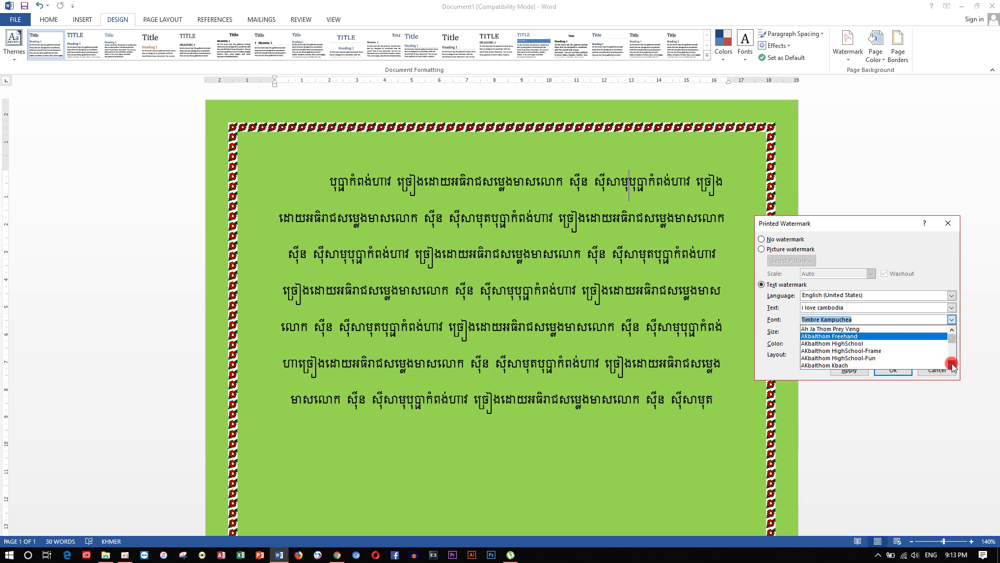
{"action": "left_click", "coordinate": [952, 364]}
{"action": "left_click", "coordinate": [951, 365]}
{"action": "left_click", "coordinate": [952, 364]}
{"action": "left_click", "coordinate": [952, 364]}
{"action": "left_click", "coordinate": [952, 364]}
{"action": "left_click", "coordinate": [951, 365]}
{"action": "left_click", "coordinate": [951, 365]}
{"action": "left_click", "coordinate": [952, 365]}
{"action": "left_click", "coordinate": [952, 365]}
{"action": "left_click", "coordinate": [951, 365]}
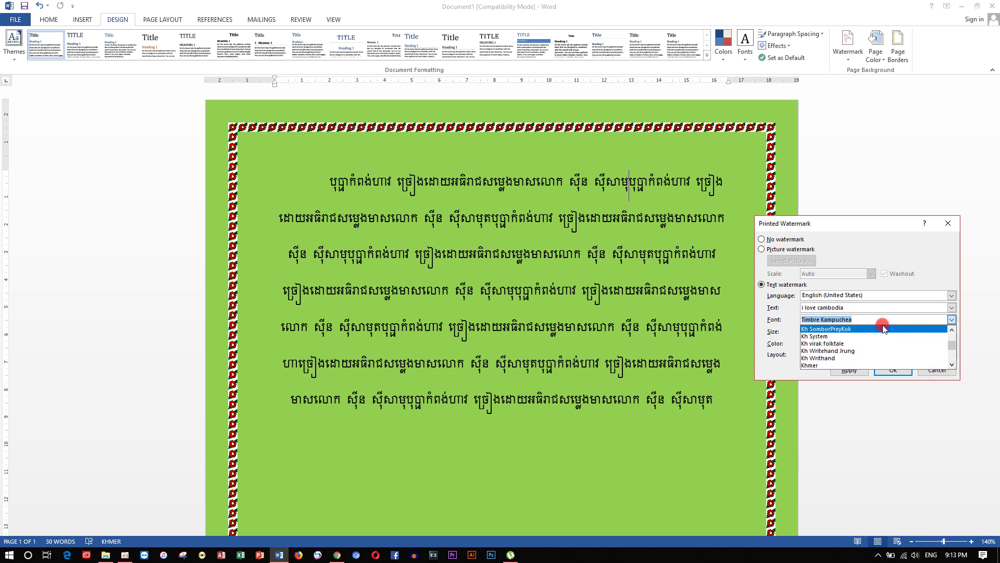
{"action": "left_click", "coordinate": [866, 319]}
{"action": "left_click", "coordinate": [857, 307]}
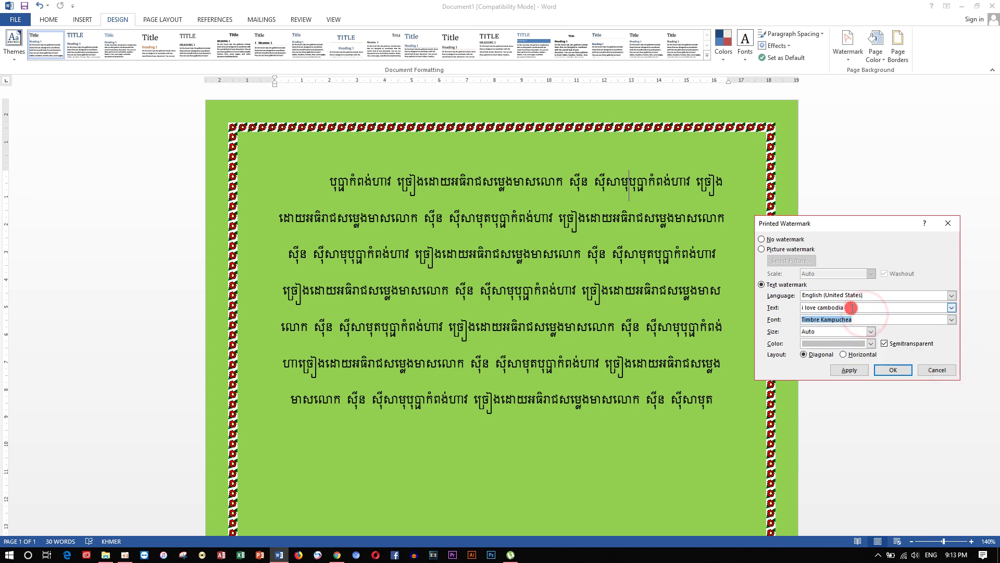
Step: Enter the Khmer word 'កម្ពុជាបណា' in Timbre Kampuchea and apply it as a diagonal watermark
{"action": "key", "text": "alt+shift"}
{"action": "type", "text": "កម្ពុជាបណា"}
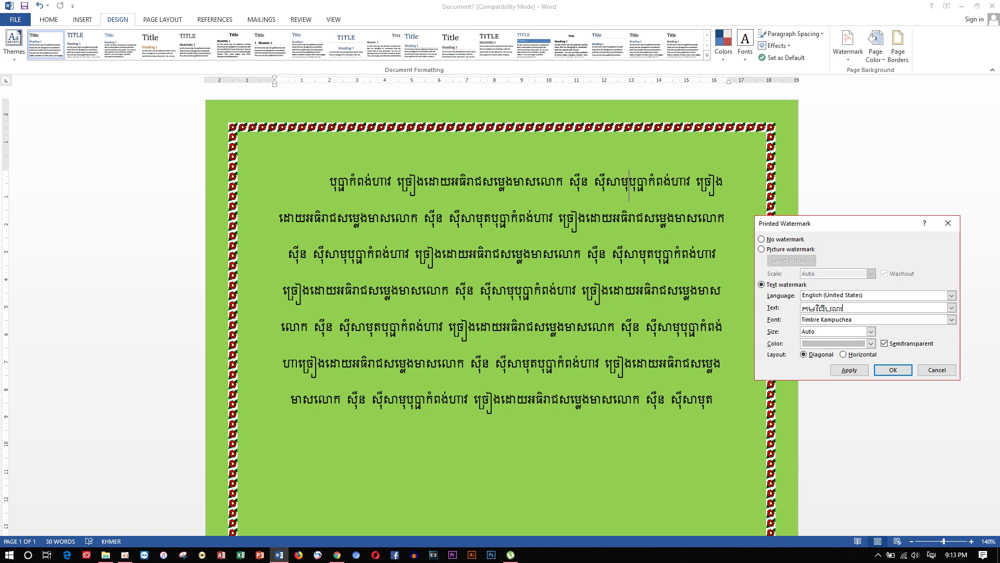
{"action": "left_click", "coordinate": [782, 319]}
{"action": "left_click", "coordinate": [952, 320]}
{"action": "left_click", "coordinate": [952, 319]}
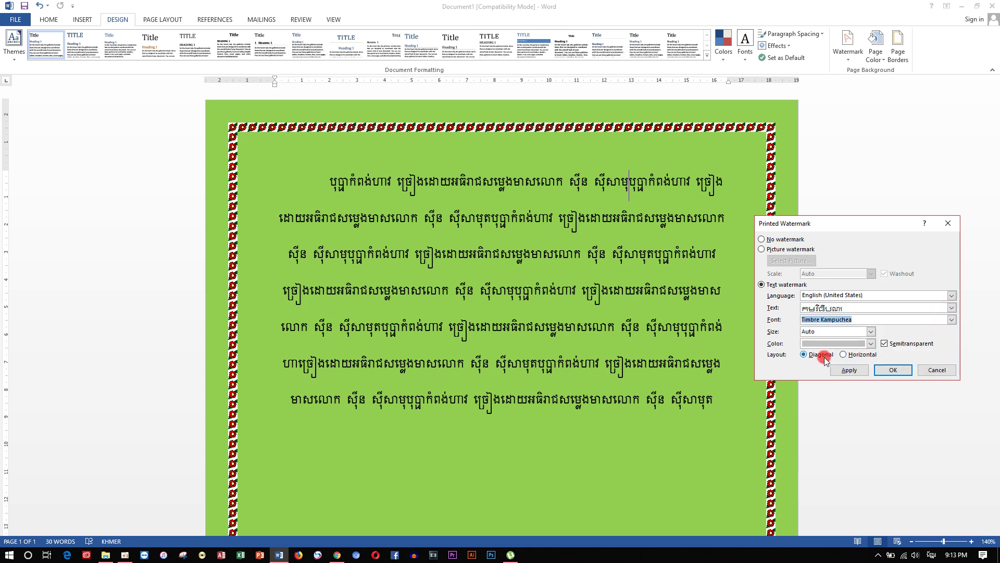
{"action": "left_click", "coordinate": [868, 369]}
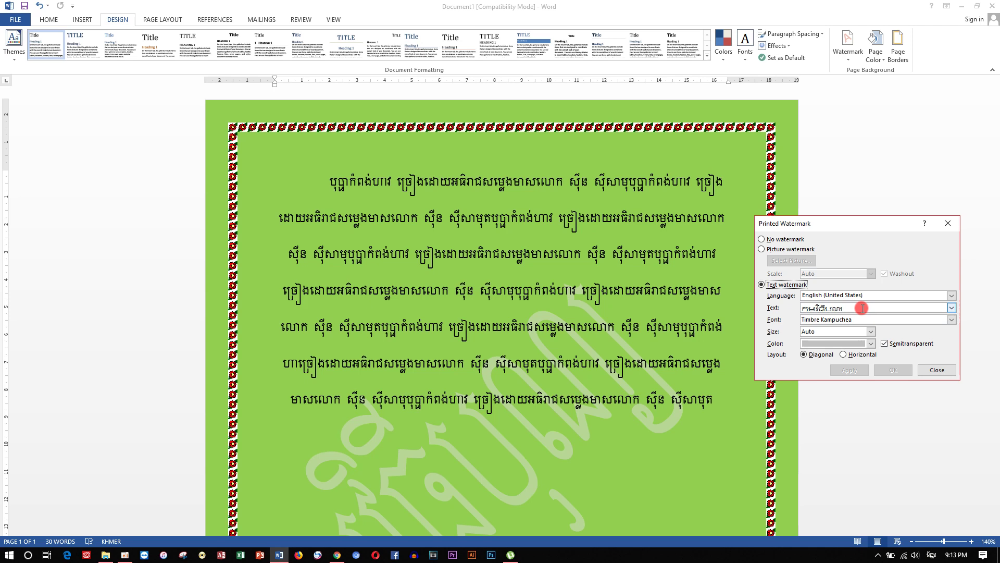
Step: Apply the Khmer watermark with a Horizontal layout to preview it
{"action": "left_click", "coordinate": [523, 400]}
{"action": "left_click", "coordinate": [546, 442]}
{"action": "left_click", "coordinate": [620, 401]}
{"action": "left_click", "coordinate": [843, 354]}
{"action": "left_click", "coordinate": [849, 370]}
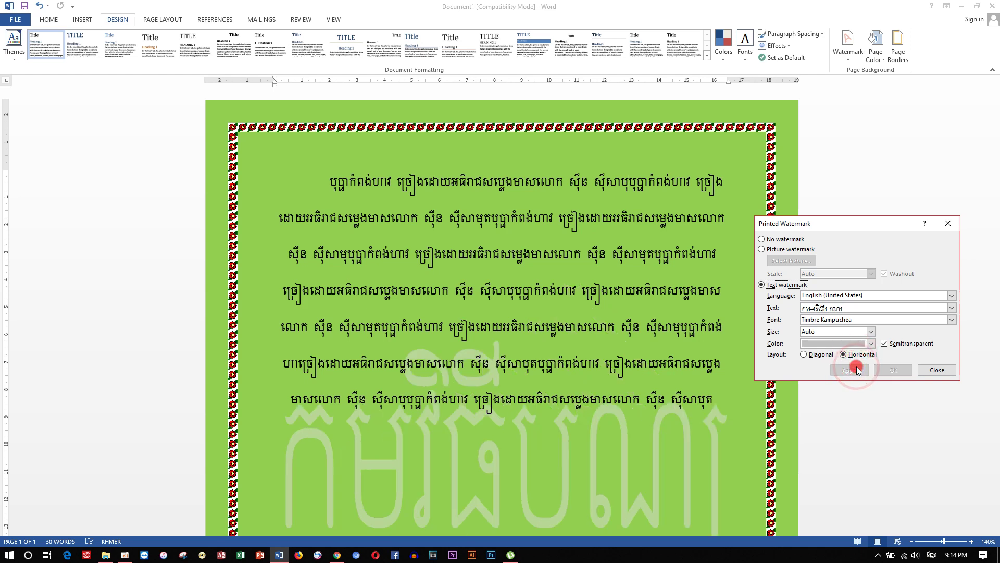
Step: Reapply the Diagonal layout, then choose Picture watermark
{"action": "left_click", "coordinate": [817, 356]}
{"action": "left_click", "coordinate": [845, 369]}
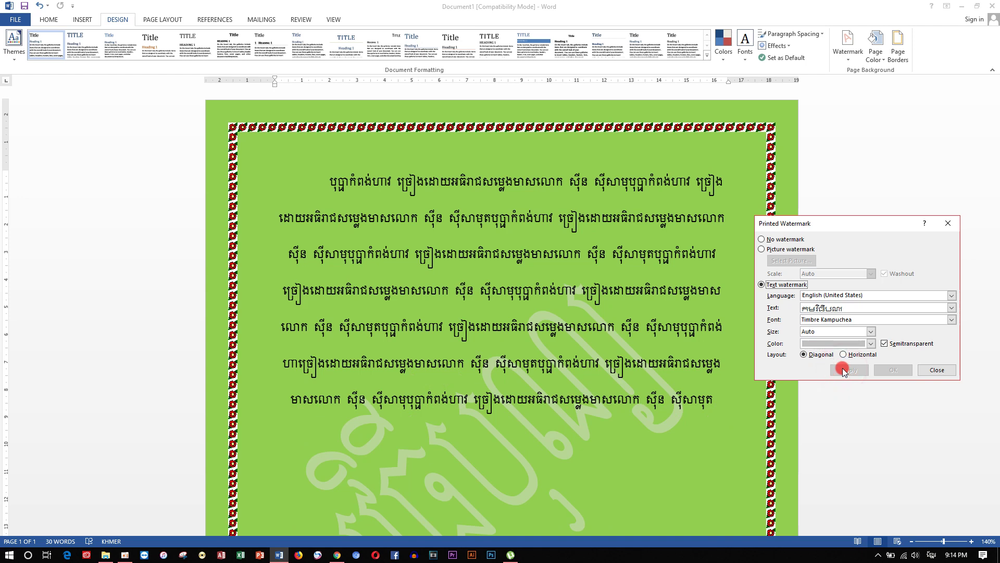
{"action": "left_click", "coordinate": [790, 249]}
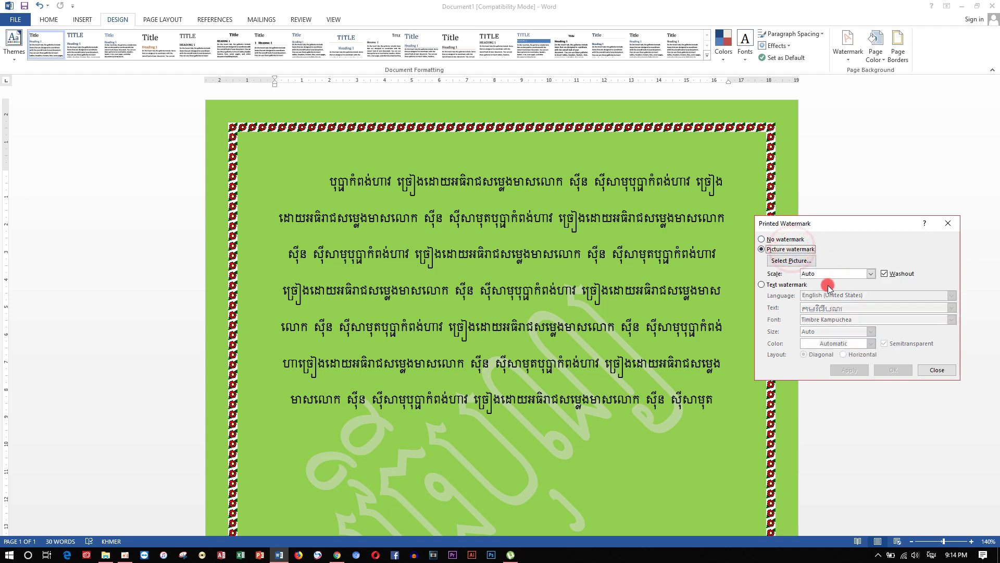
Step: Browse Documents for a watermark picture, cancel, revert to Text watermark and close the dialog
{"action": "left_click", "coordinate": [791, 261]}
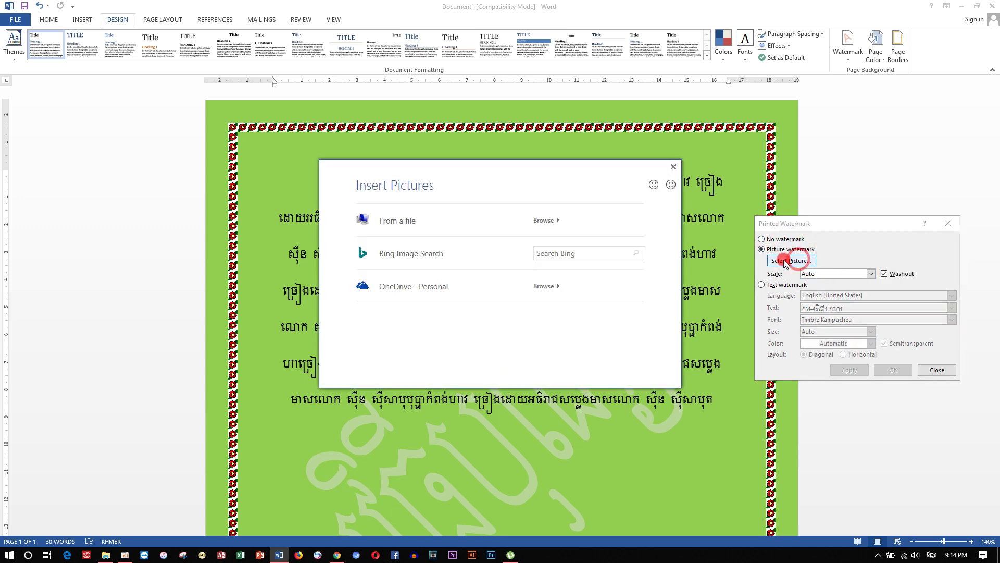
{"action": "left_click", "coordinate": [482, 225]}
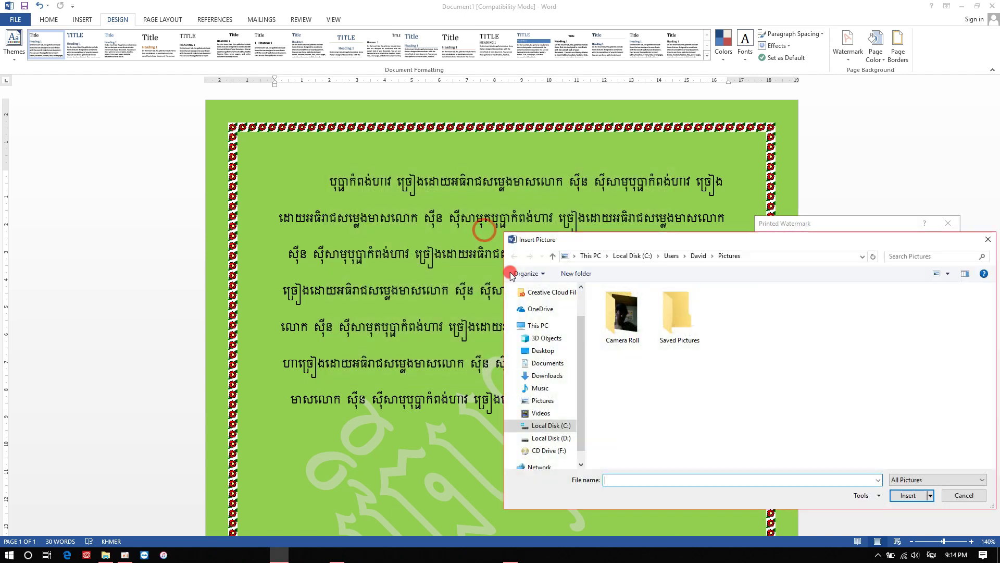
{"action": "left_click", "coordinate": [561, 364]}
{"action": "left_click", "coordinate": [982, 241]}
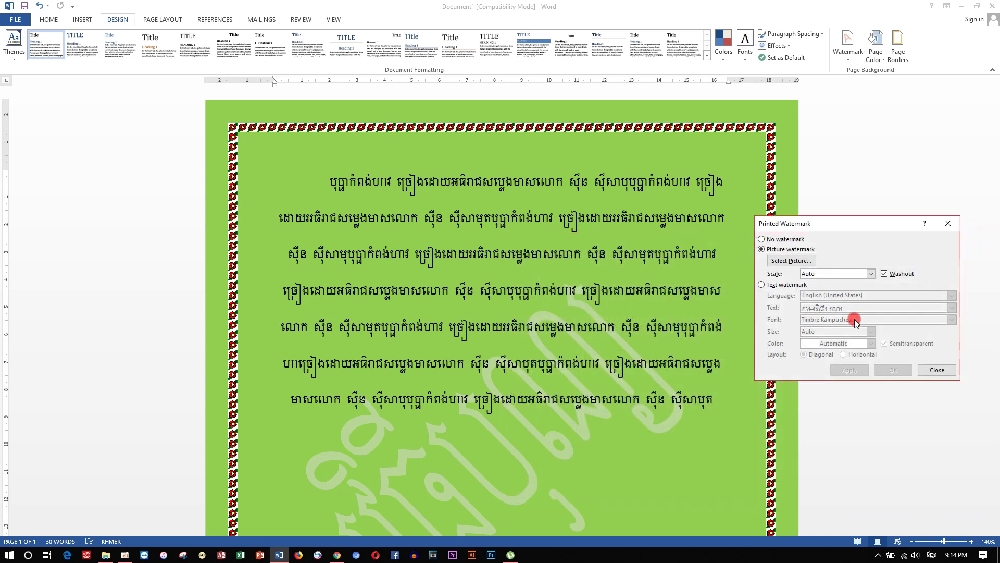
{"action": "left_click", "coordinate": [795, 284]}
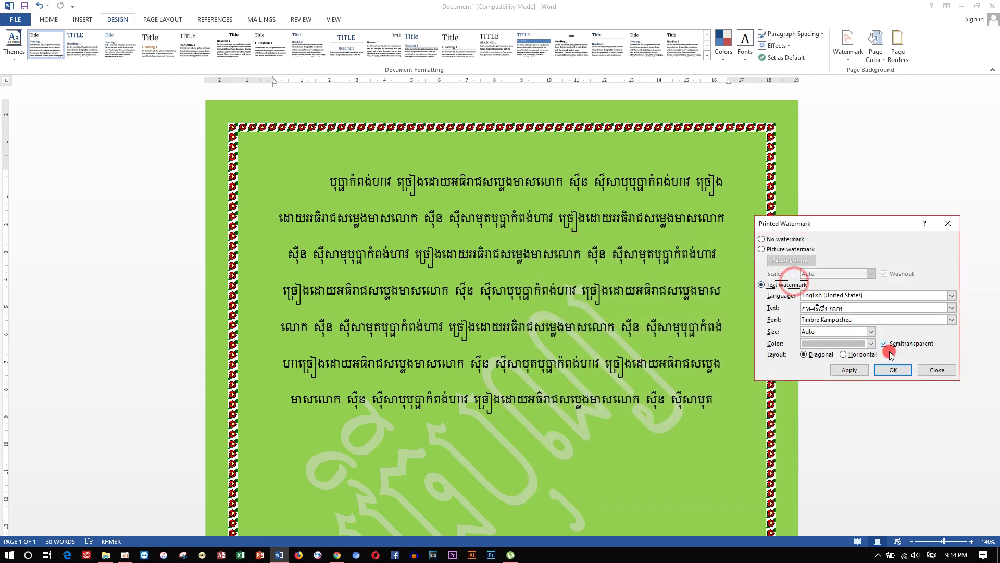
{"action": "left_click", "coordinate": [927, 370]}
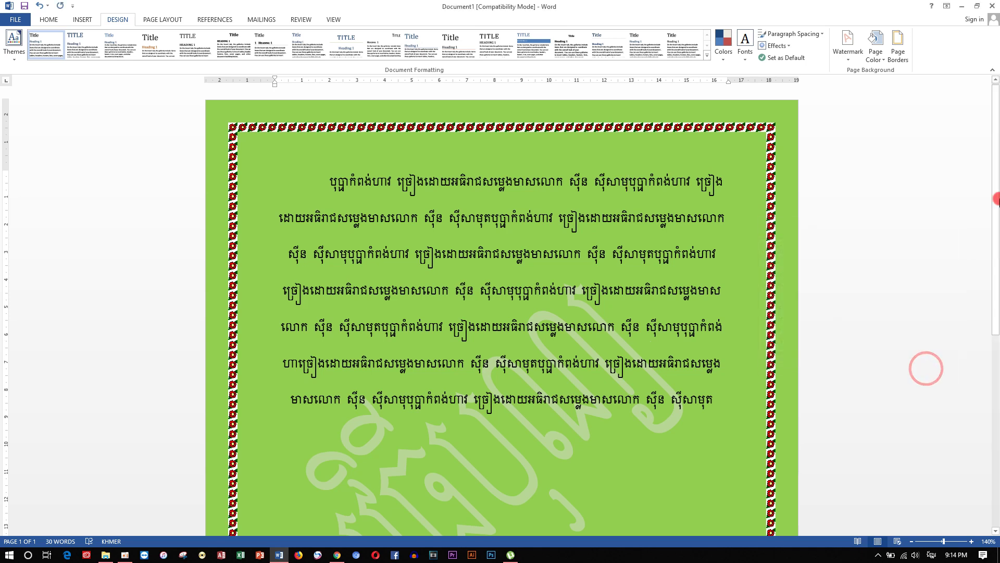